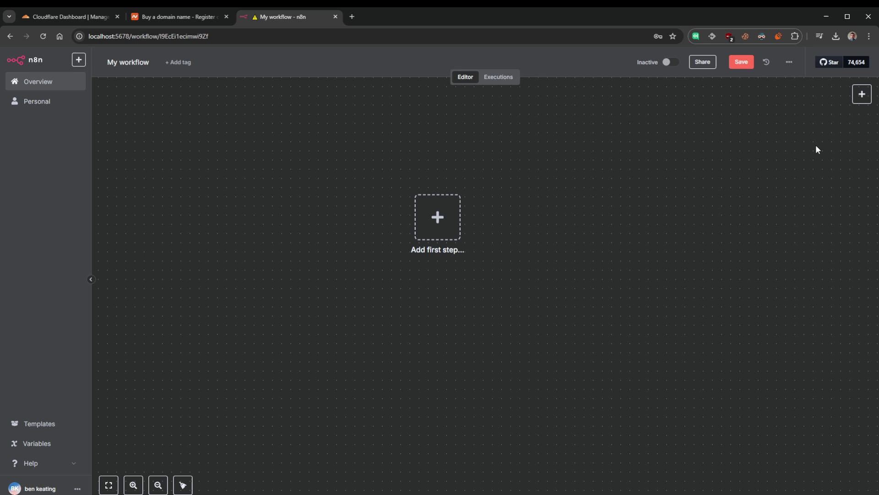
# - Search the nodes for 'tele' and add a Telegram Trigger that fires on message
pyautogui.click(863, 94)
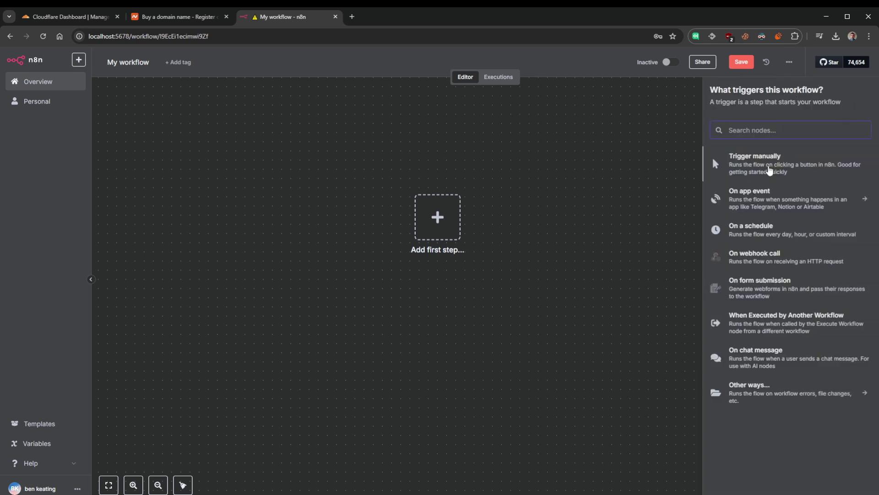
pyautogui.click(495, 196)
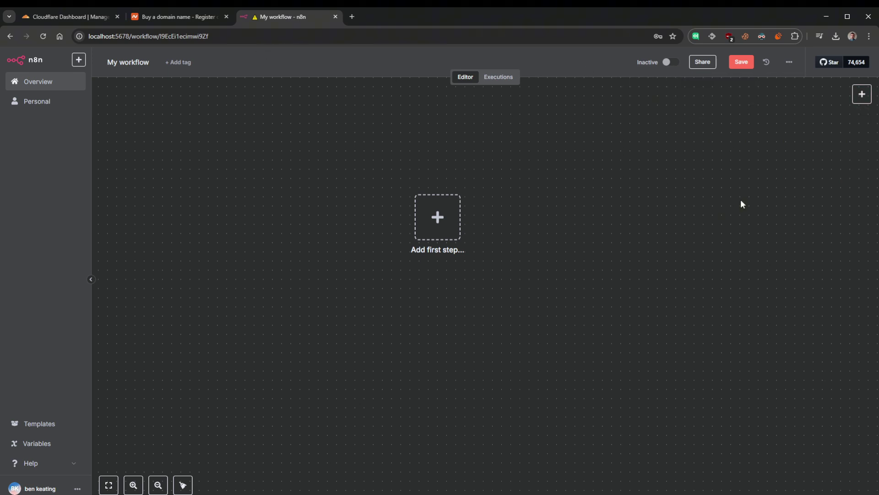
pyautogui.click(863, 96)
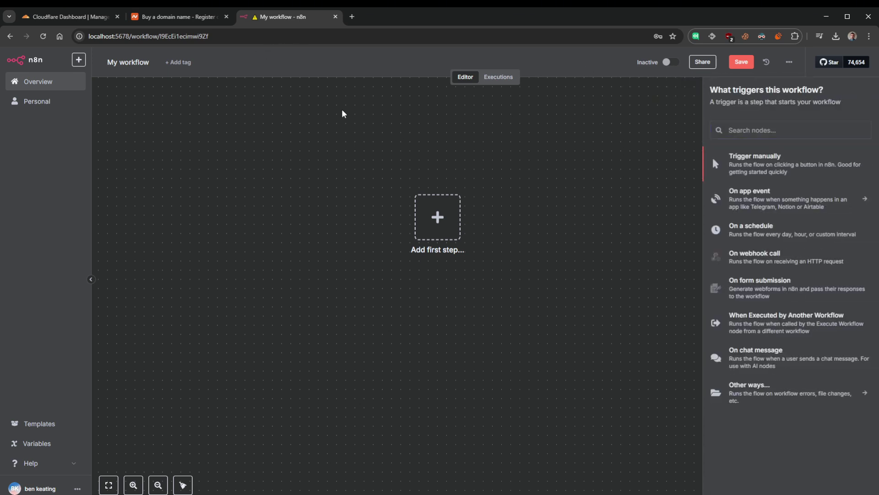
pyautogui.click(146, 37)
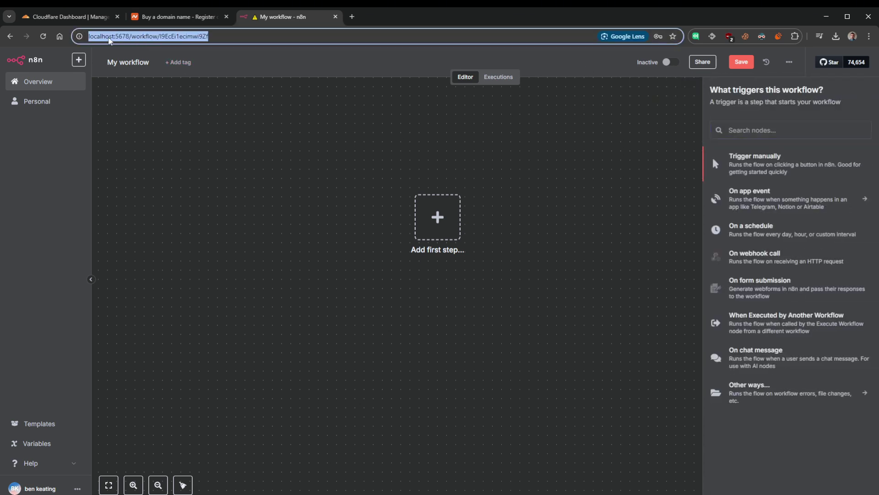
pyautogui.click(787, 130)
pyautogui.write('tele')
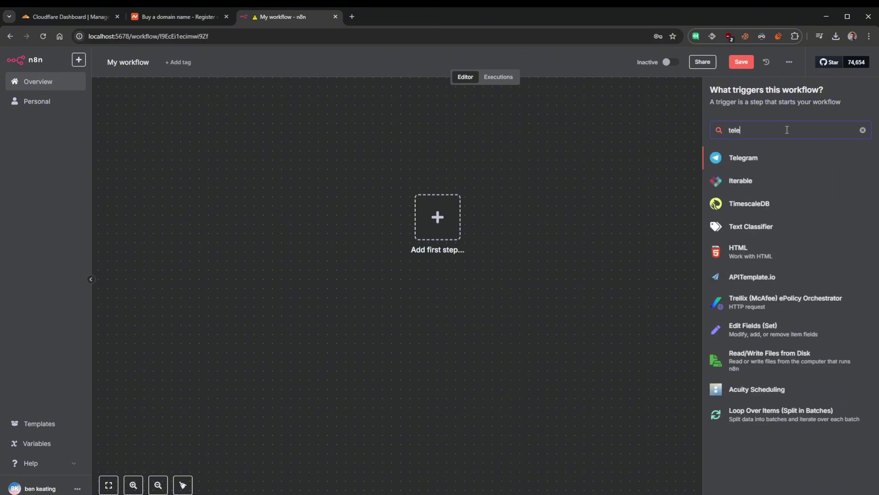
pyautogui.click(765, 157)
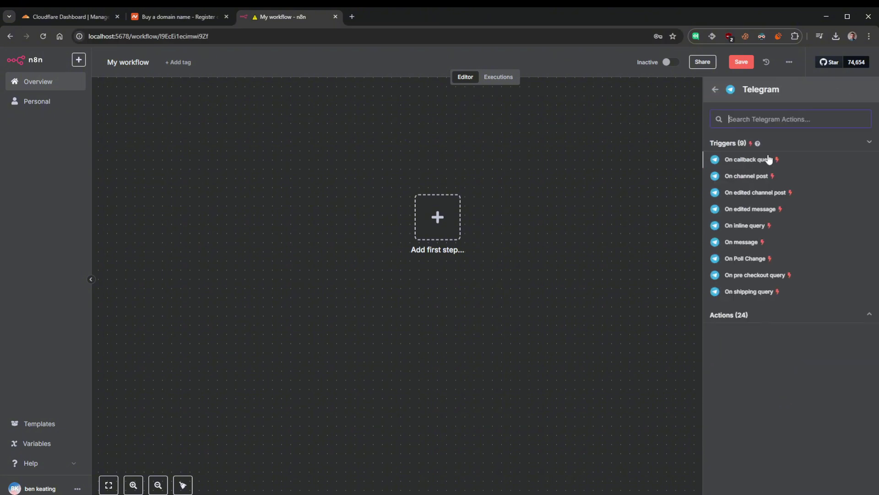
pyautogui.click(740, 243)
# - Assign the existing Telegram account credential to the trigger and verify it
pyautogui.click(298, 140)
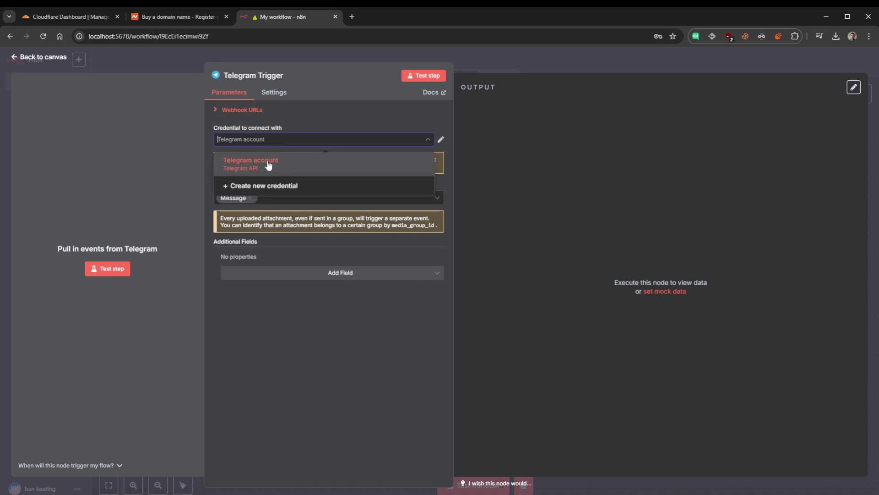
pyautogui.click(404, 122)
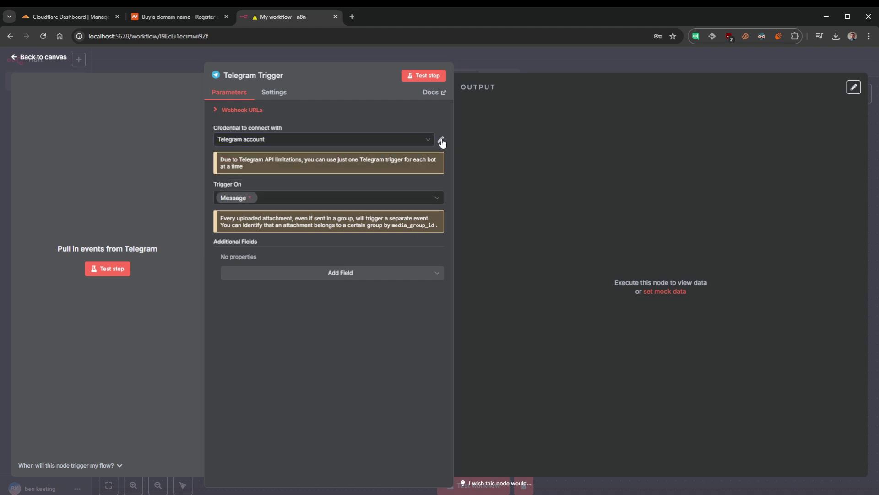
pyautogui.click(441, 140)
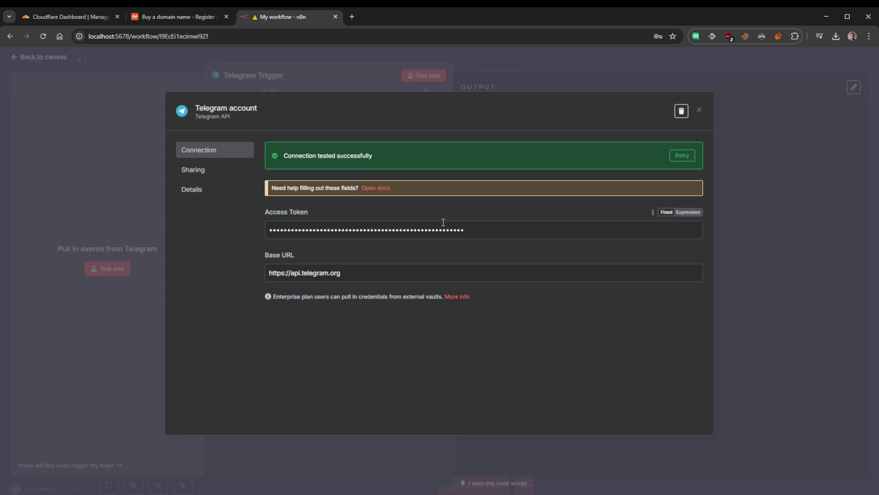
pyautogui.click(700, 110)
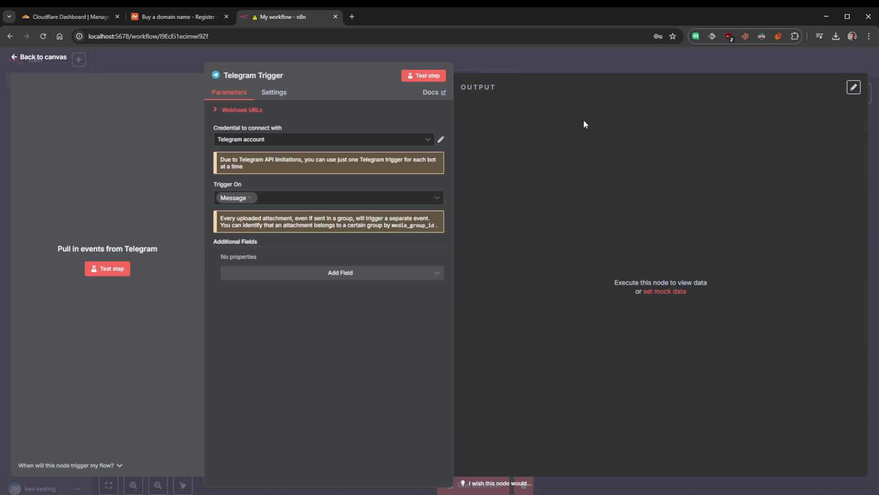
pyautogui.click(37, 58)
# - Test the workflow and inspect the error saying the webhook requires an HTTPS URL
pyautogui.click(377, 230)
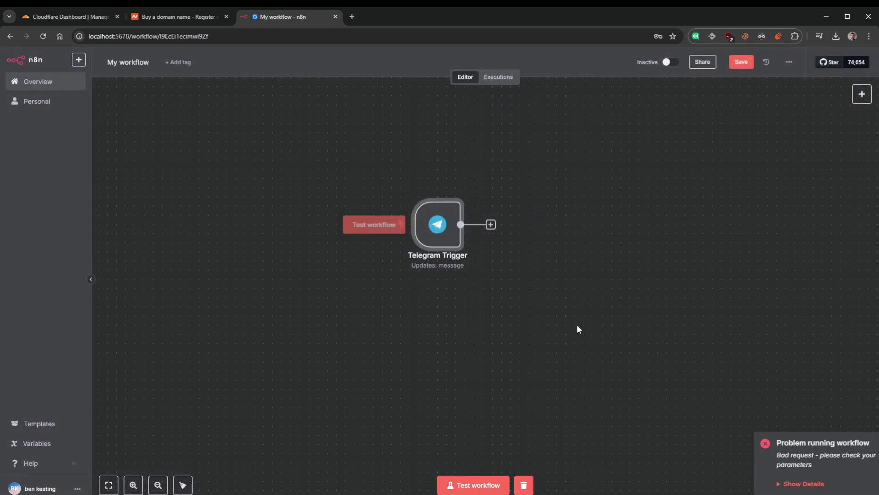
pyautogui.click(761, 482)
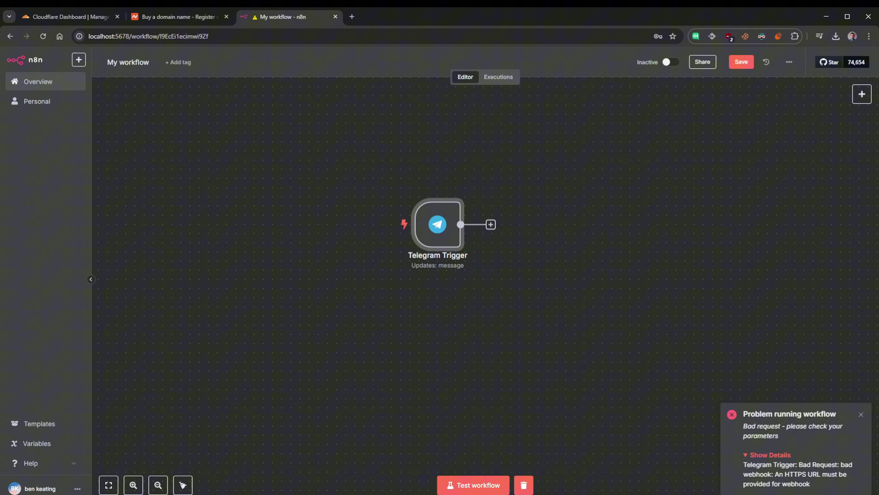
pyautogui.moveTo(823, 487); pyautogui.dragTo(743, 465)
pyautogui.click(827, 486)
pyautogui.moveTo(777, 477); pyautogui.dragTo(808, 475)
pyautogui.click(825, 487)
pyautogui.click(574, 307)
# - Add a Webhook node via a 'hook' search and copy its localhost test URL
pyautogui.click(864, 101)
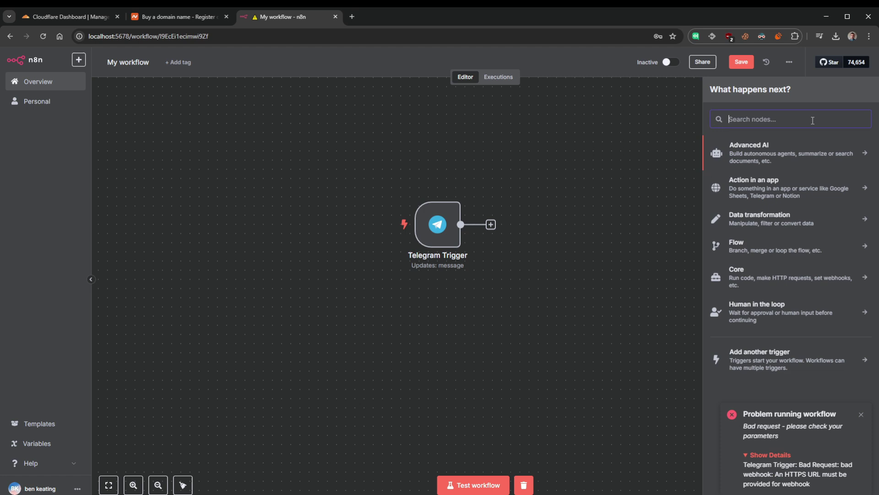
pyautogui.write('hook')
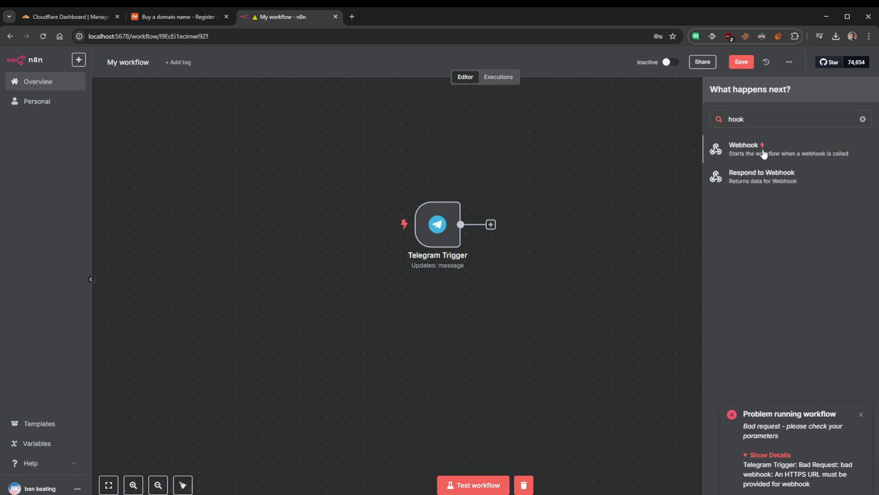
pyautogui.click(763, 148)
pyautogui.click(261, 151)
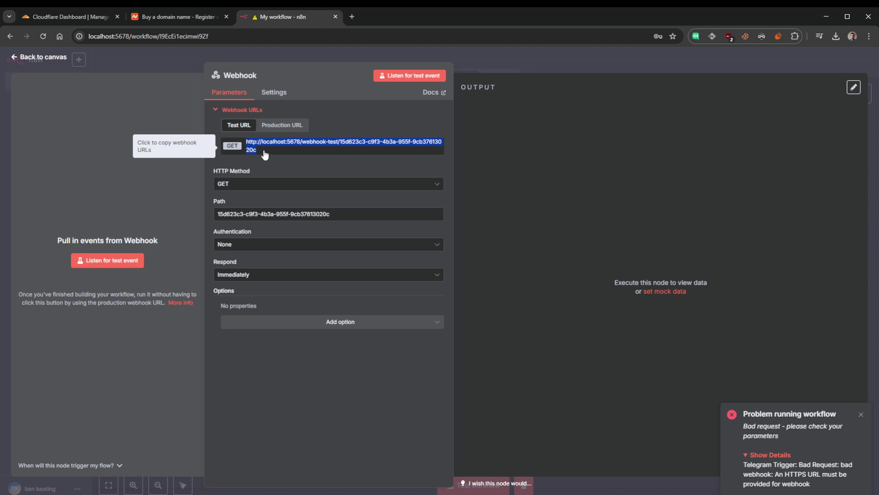
pyautogui.click(338, 149)
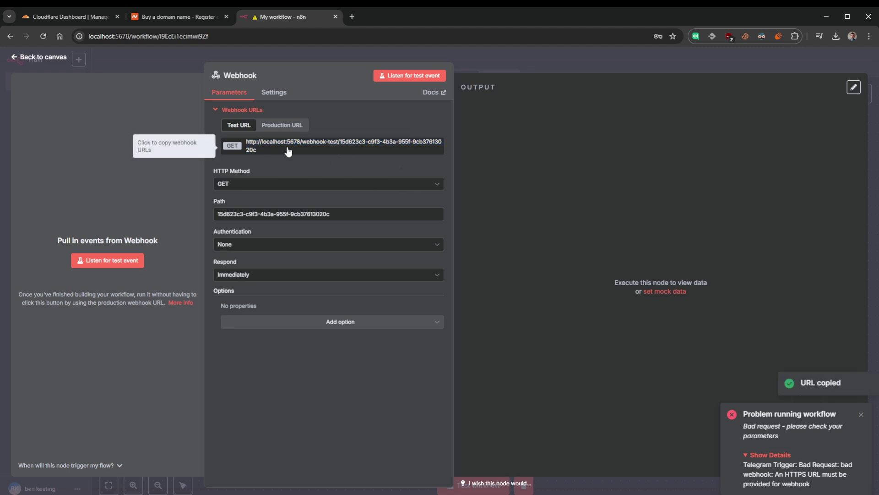
pyautogui.click(258, 154)
pyautogui.click(261, 154)
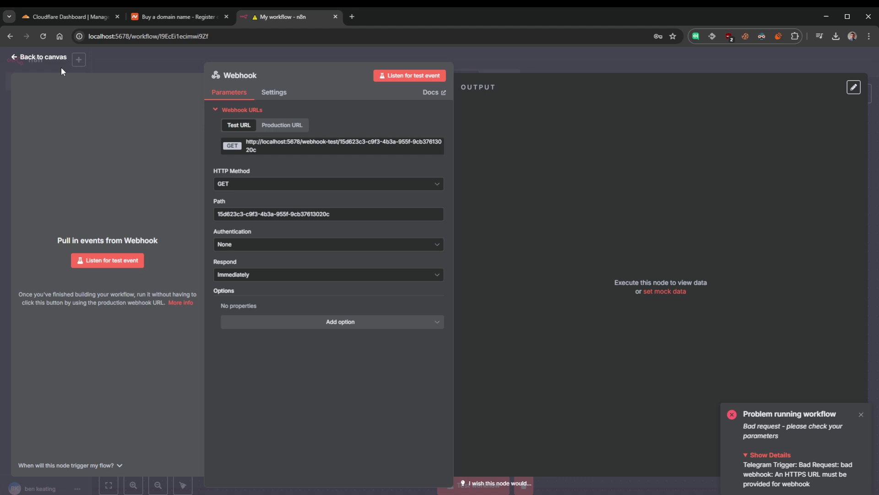
pyautogui.moveTo(271, 154); pyautogui.dragTo(247, 142)
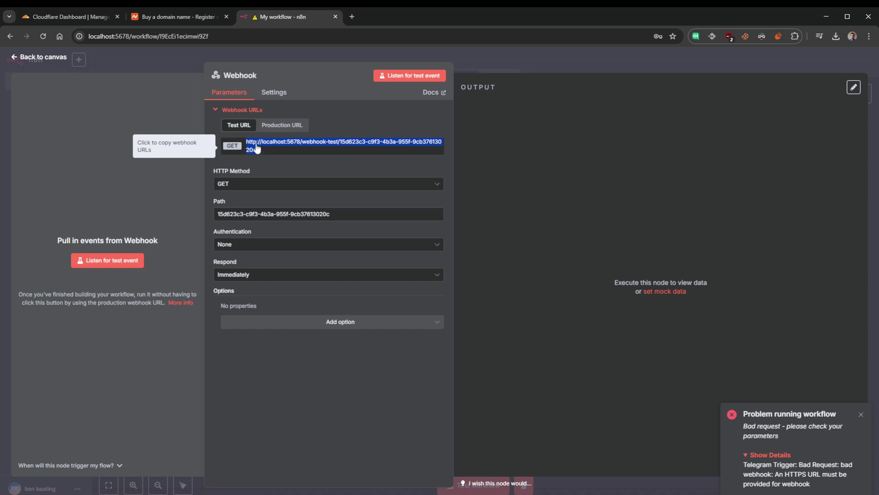
# - Move the Webhook node above the Telegram Trigger, then switch to the Namecheap tab
pyautogui.click(46, 58)
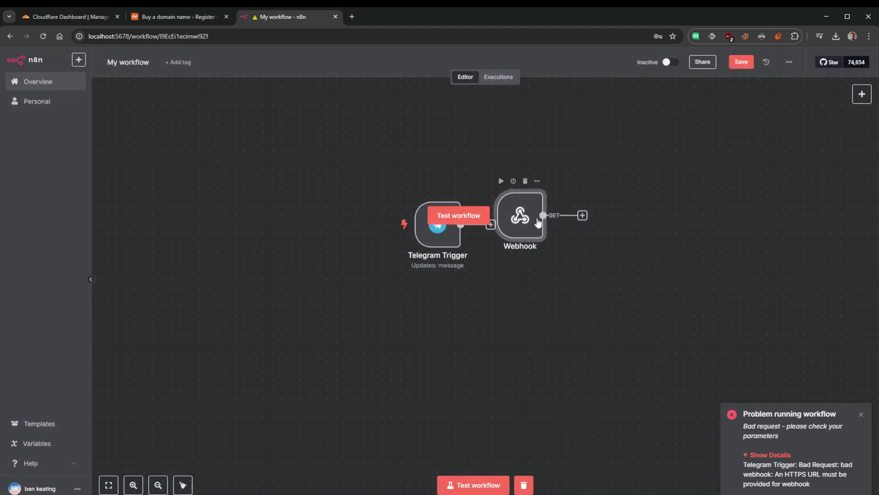
pyautogui.moveTo(520, 215); pyautogui.dragTo(437, 157)
pyautogui.moveTo(570, 228); pyautogui.dragTo(553, 300)
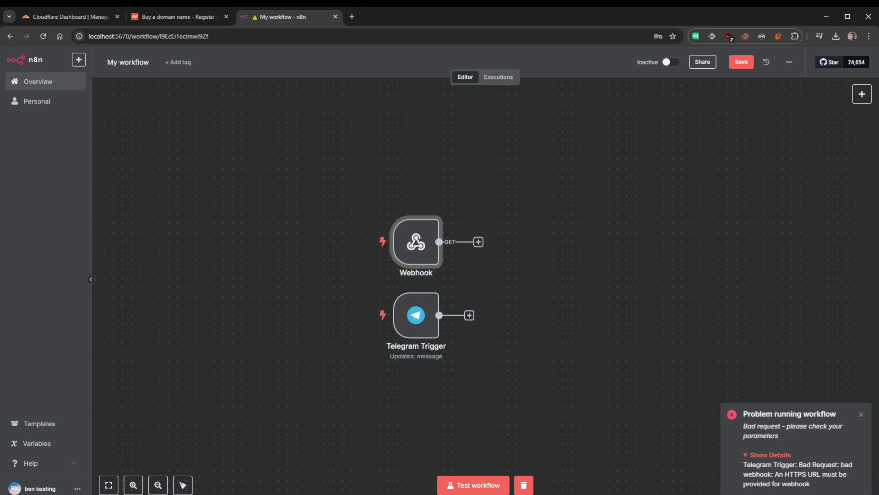
pyautogui.hotkey('ctrl', 'shift', 'Tab')
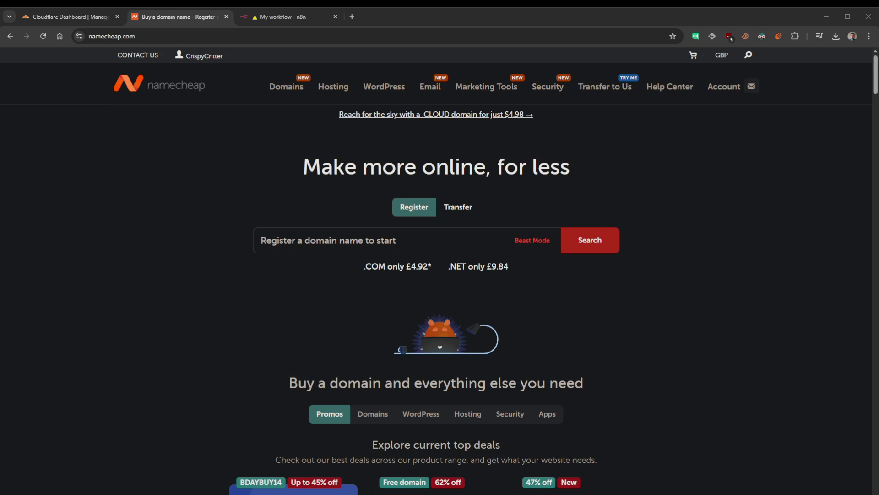
# - Search Namecheap for myawesomedomain.online and check its £0.74 yearly price
pyautogui.click(359, 239)
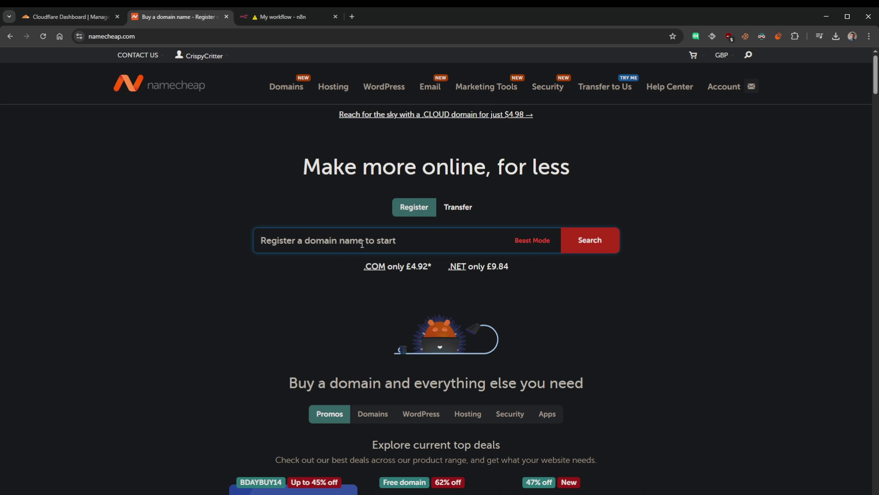
pyautogui.write('my')
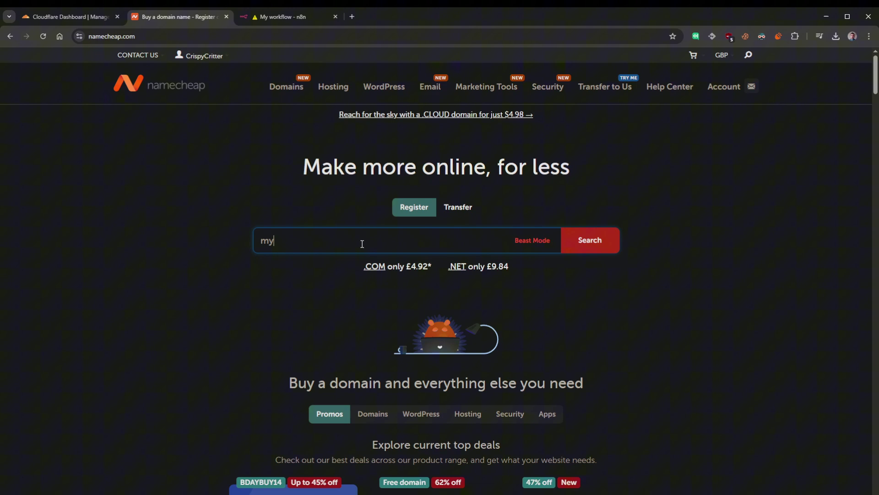
pyautogui.write('awesomedomain.online')
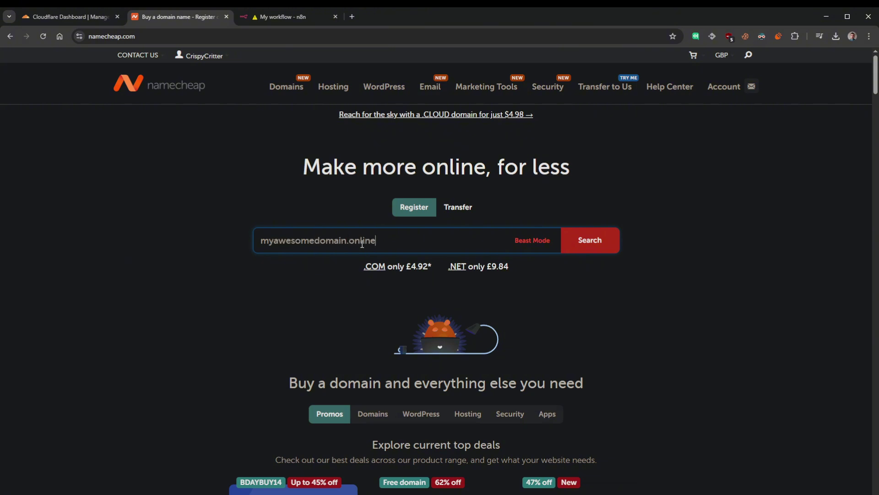
pyautogui.click(592, 244)
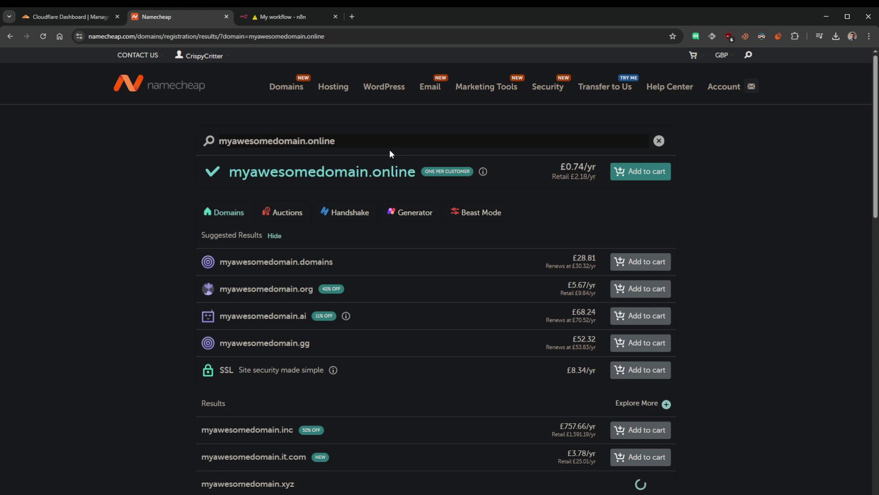
pyautogui.moveTo(564, 163); pyautogui.dragTo(584, 166)
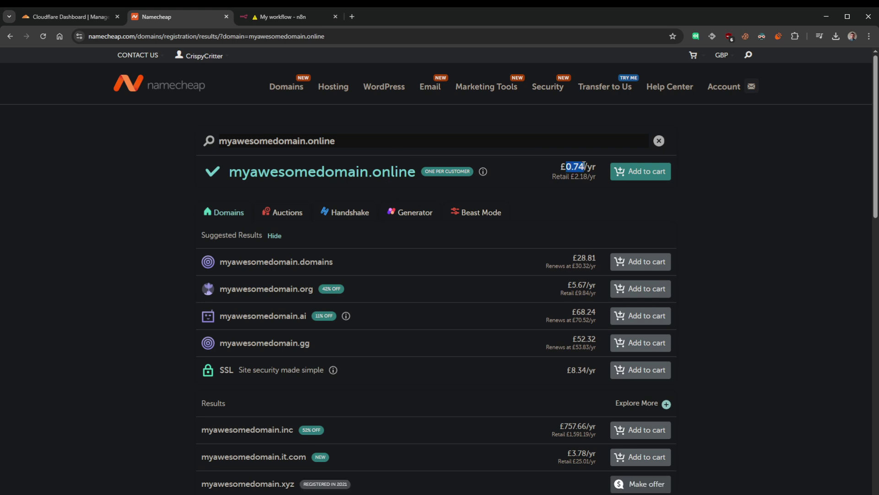
pyautogui.click(582, 169)
pyautogui.doubleClick(576, 177)
# - Buy myawesomedomain.online, open its management page, then go to Cloudflare's login
pyautogui.click(645, 172)
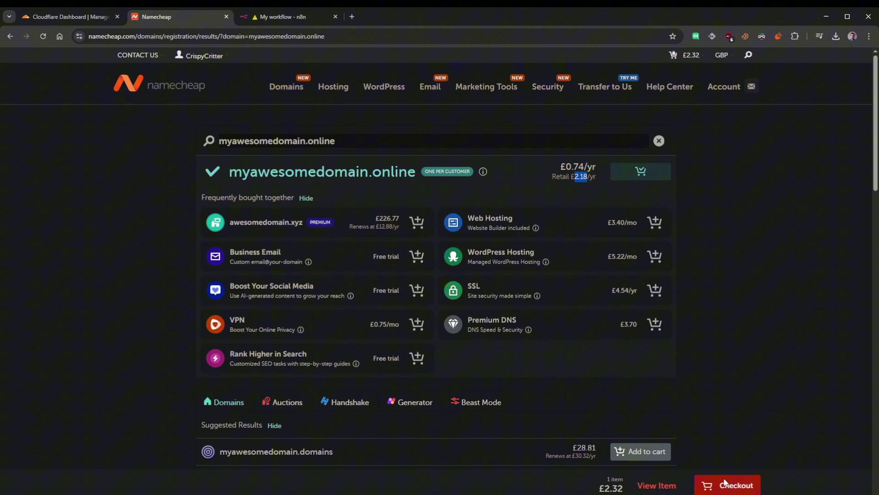
pyautogui.click(716, 485)
pyautogui.click(667, 270)
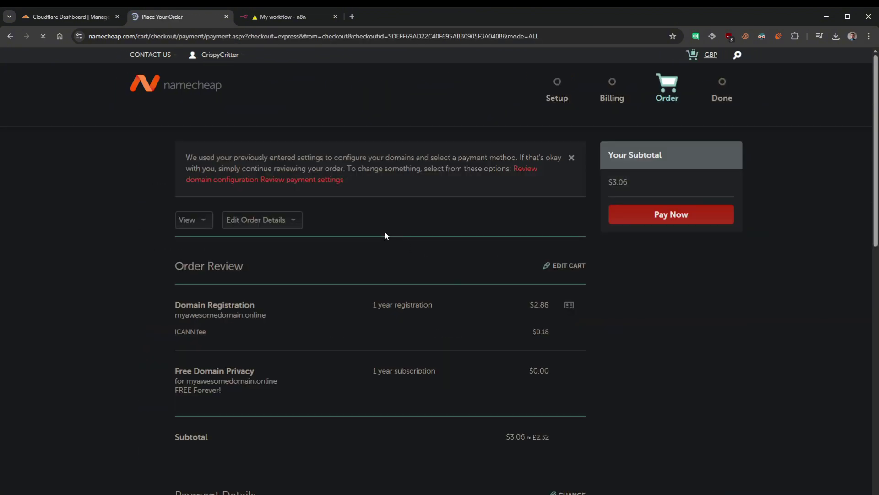
pyautogui.click(690, 222)
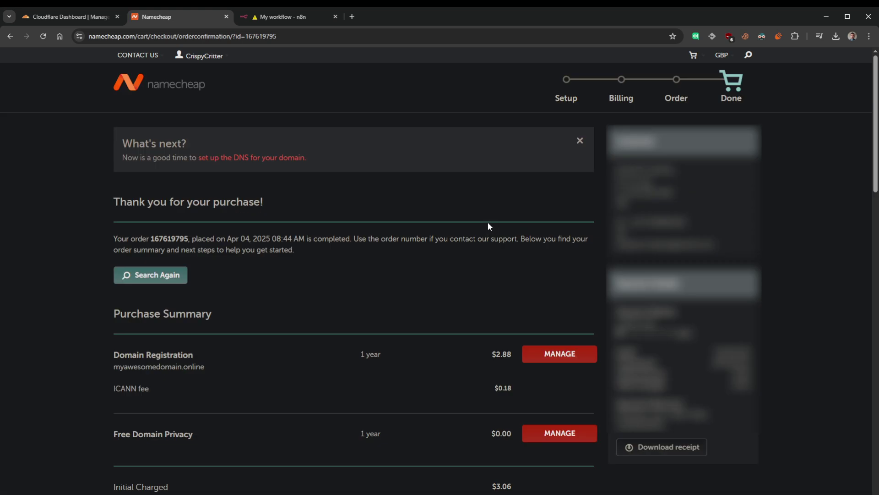
pyautogui.click(557, 357)
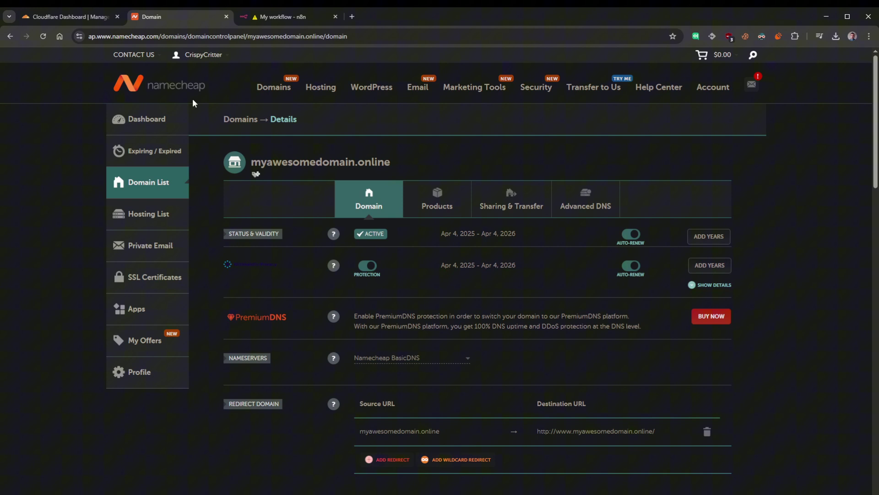
pyautogui.click(77, 17)
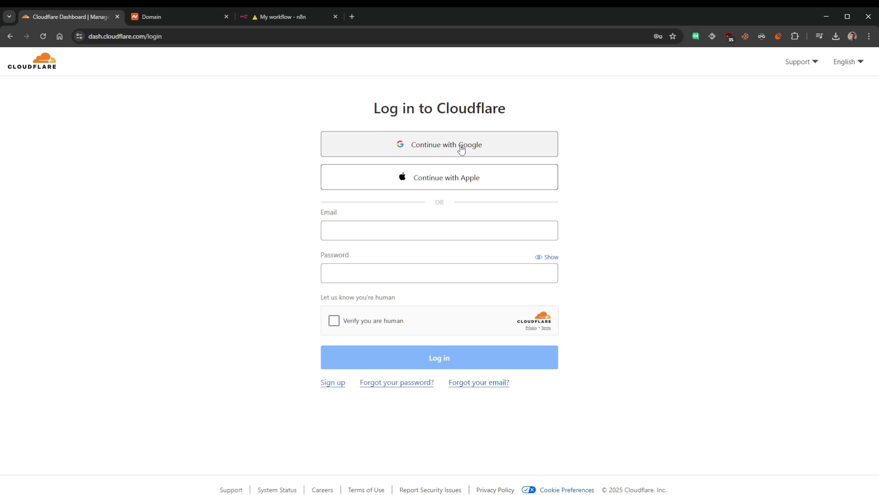
# - Sign in to Cloudflare with Google and start adding a site with manually entered DNS records
pyautogui.click(460, 146)
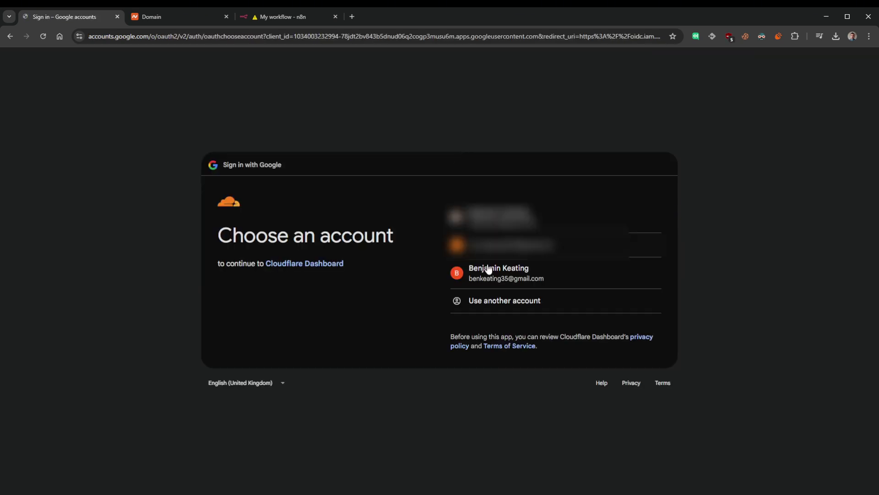
pyautogui.click(500, 271)
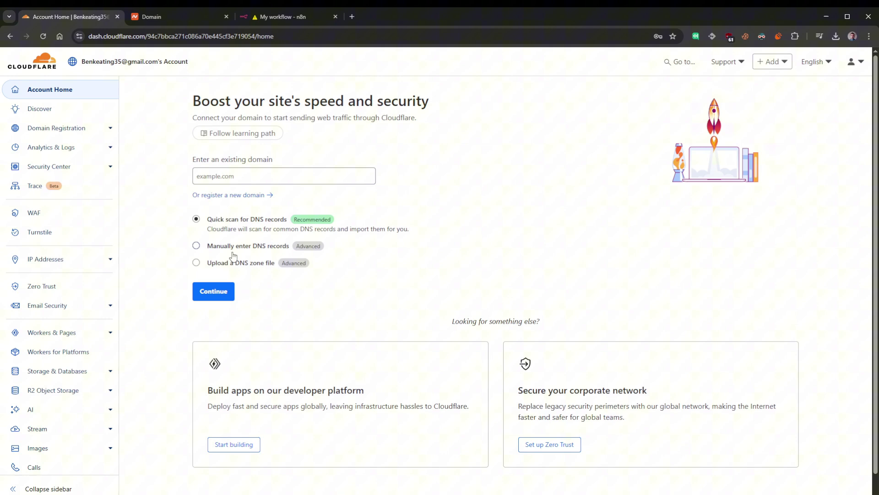
pyautogui.click(197, 247)
pyautogui.click(218, 179)
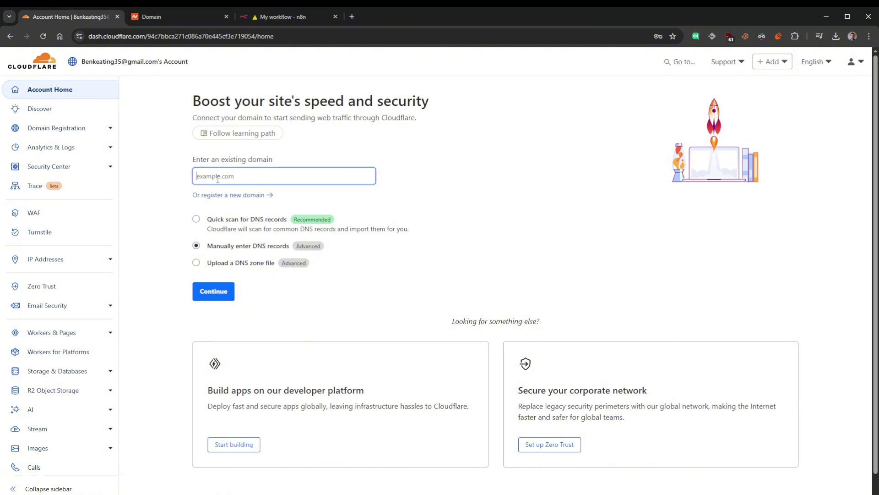
pyautogui.write('myaesome')
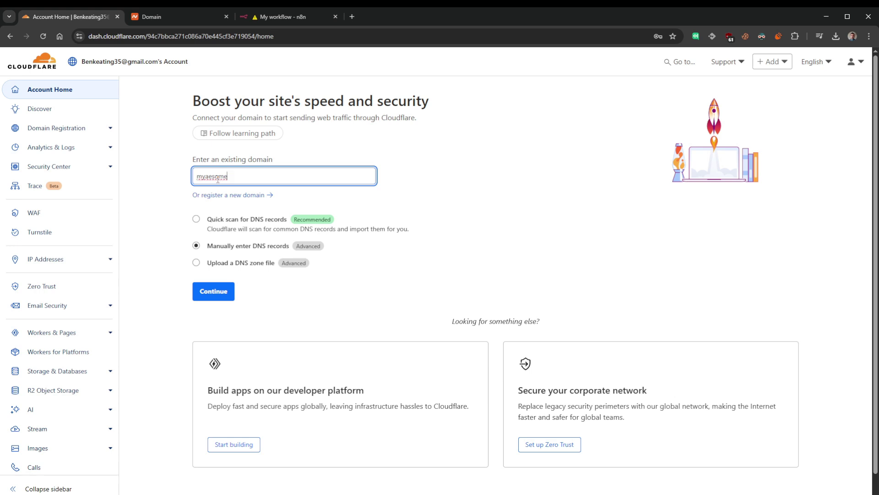
pyautogui.write('domain.olnie')
# - Correct the domain typos to myawesomedomain.online and submit it
pyautogui.click(177, 21)
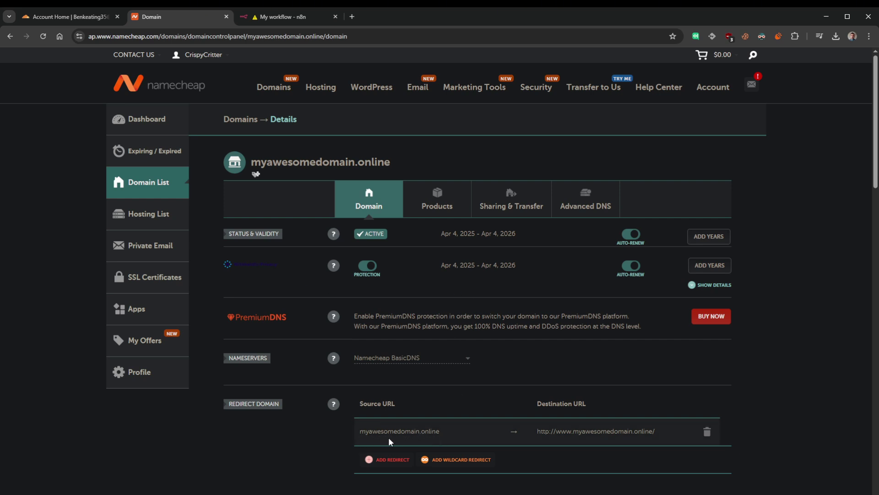
pyautogui.click(68, 16)
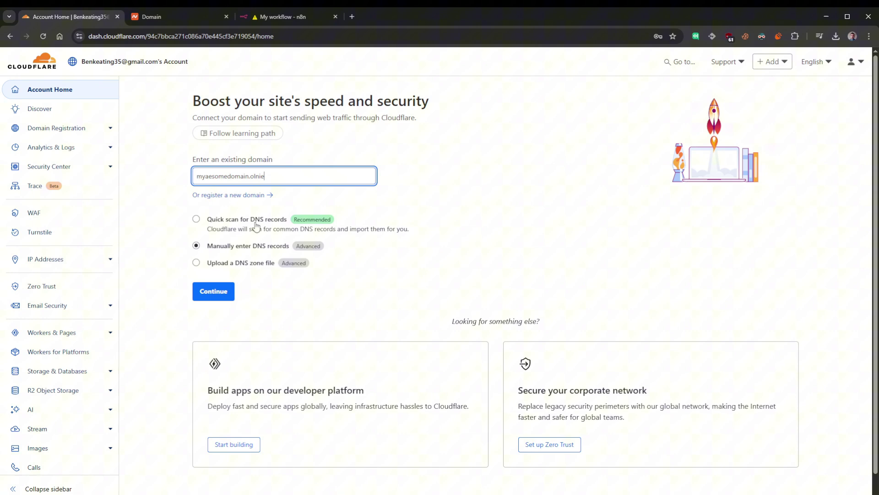
pyautogui.click(222, 291)
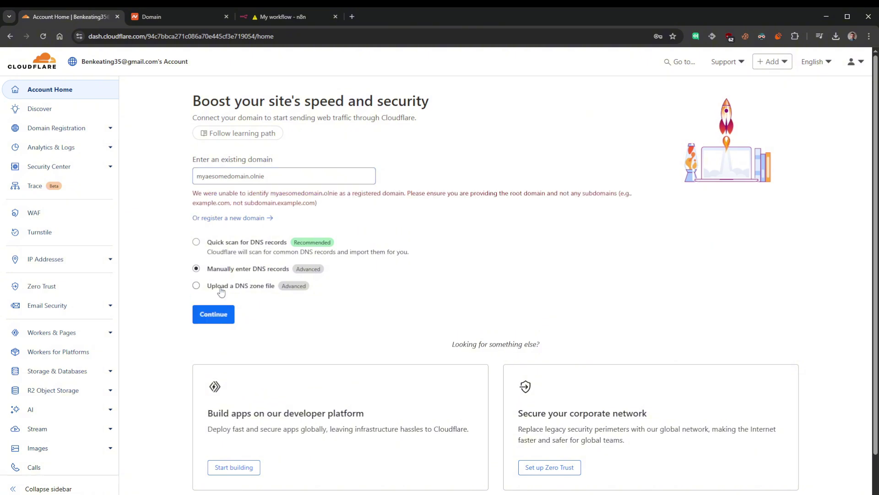
pyautogui.click(206, 177)
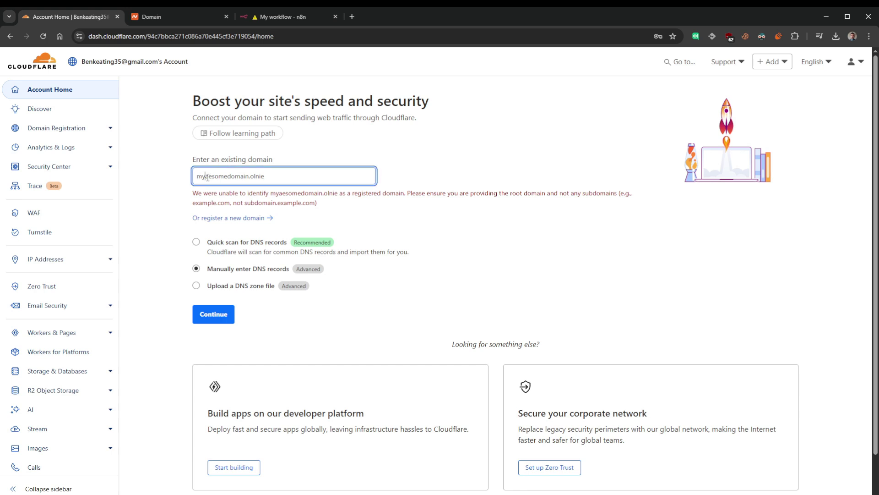
pyautogui.write('w')
pyautogui.click(221, 315)
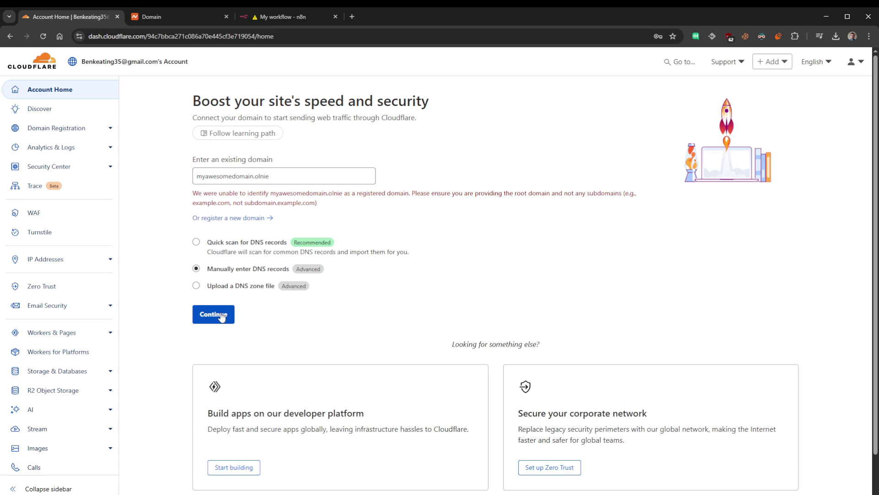
pyautogui.moveTo(278, 176); pyautogui.dragTo(255, 176)
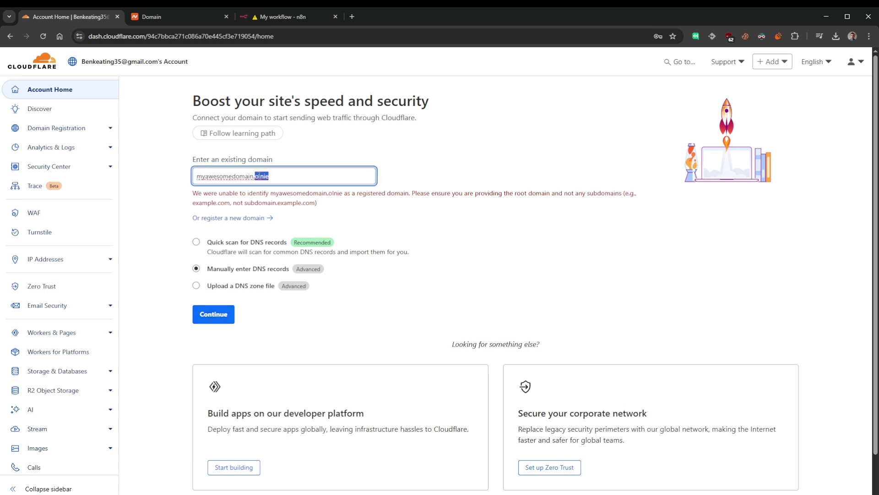
pyautogui.write('online')
pyautogui.click(220, 319)
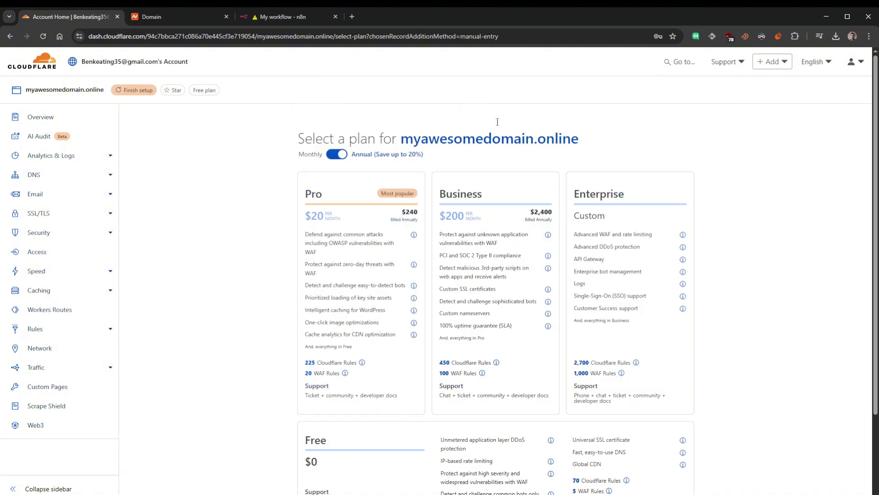
# - Choose the Free plan and continue to activation without adding DNS records
pyautogui.scroll(-2, 545, 275)
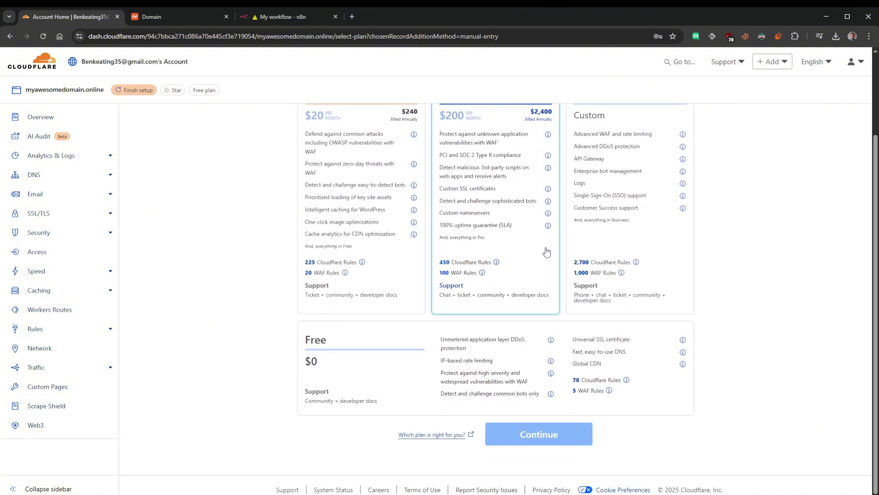
pyautogui.click(380, 386)
pyautogui.click(566, 434)
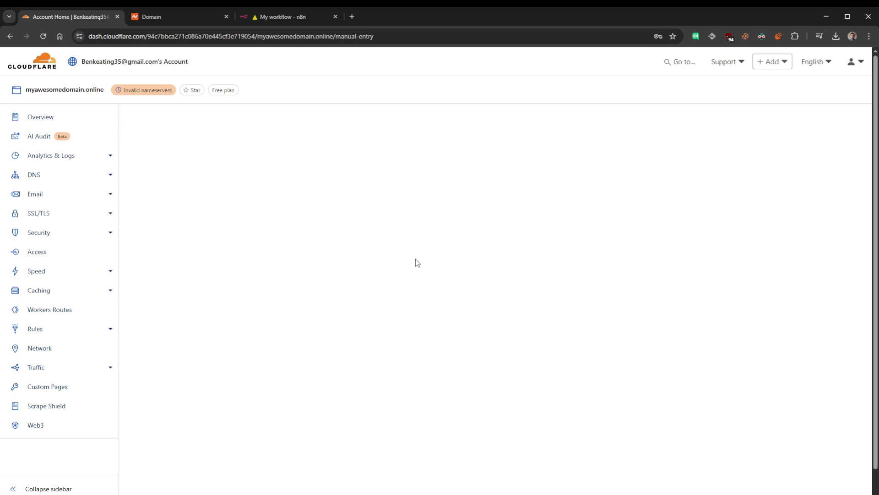
pyautogui.scroll(-3, 272, 287)
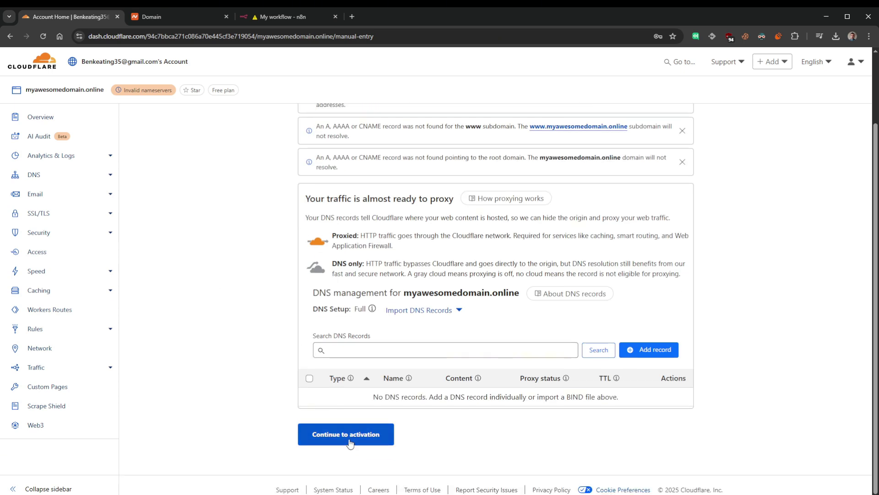
pyautogui.click(349, 440)
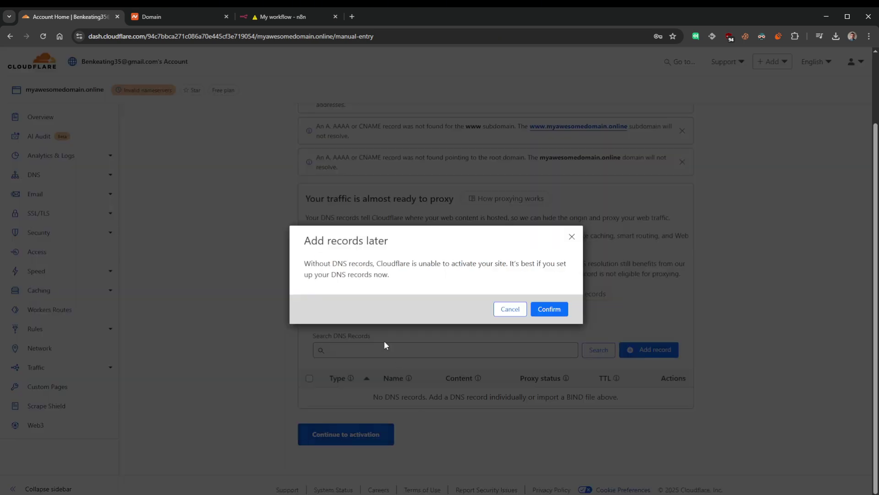
pyautogui.click(558, 311)
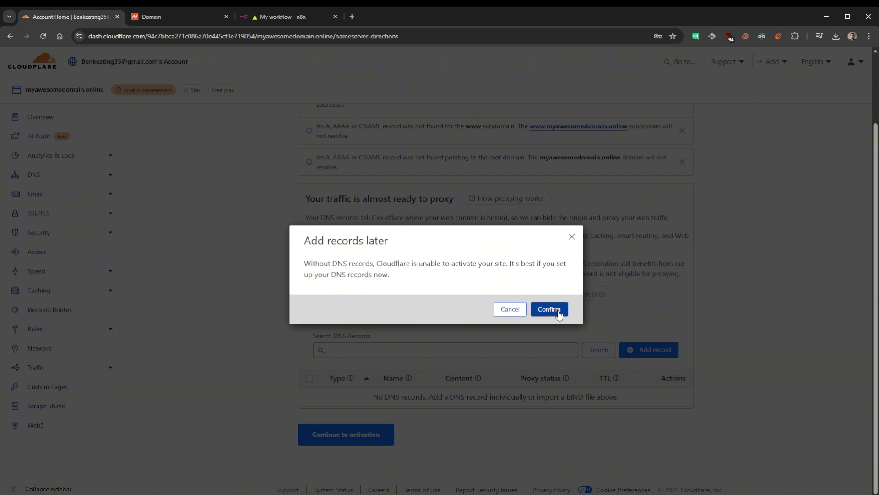
# - Copy the first assigned Cloudflare nameserver and return to Namecheap
pyautogui.scroll(-2, 372, 269)
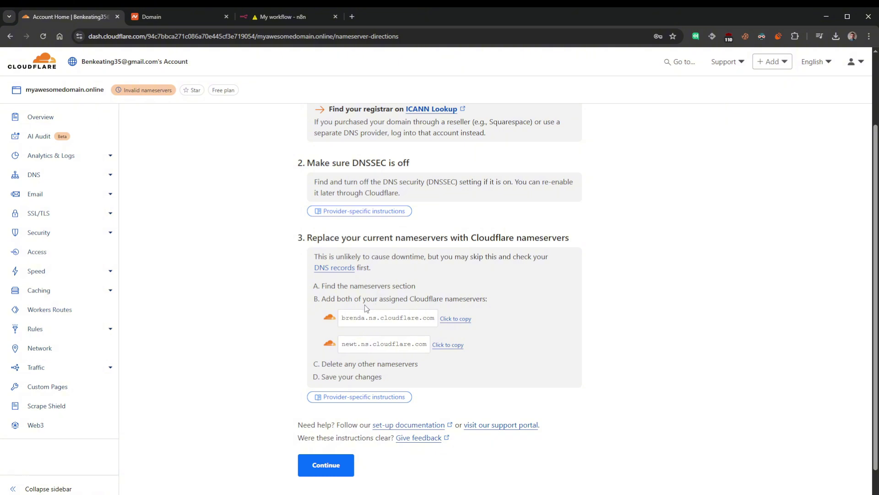
pyautogui.click(455, 319)
pyautogui.click(174, 16)
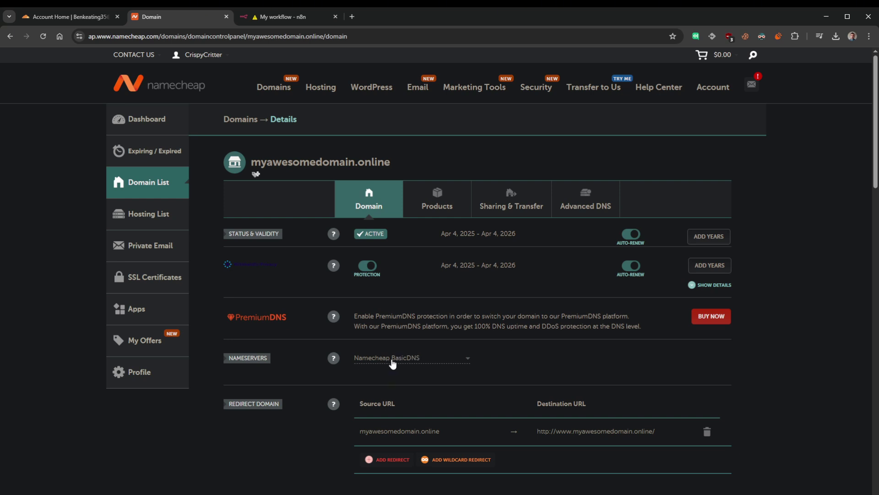
# - Set Custom DNS with brenda.ns.cloudflare.com and newt.ns.cloudflare.com, and save
pyautogui.click(409, 361)
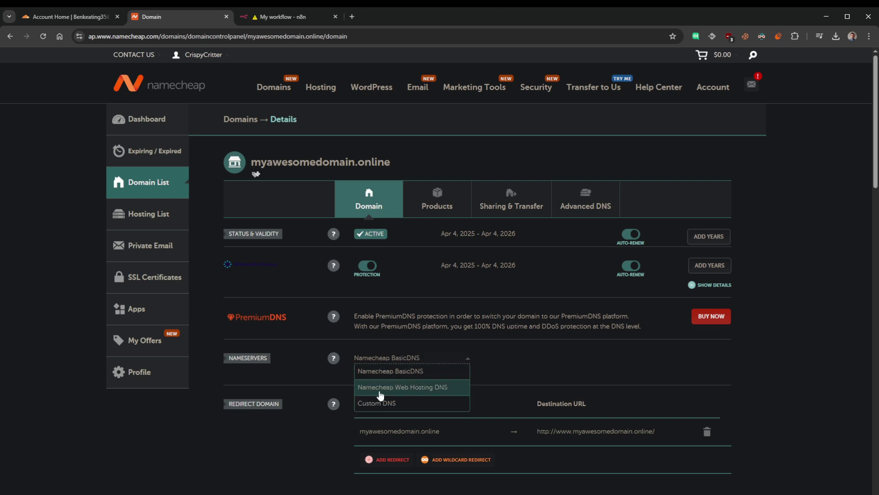
pyautogui.click(387, 405)
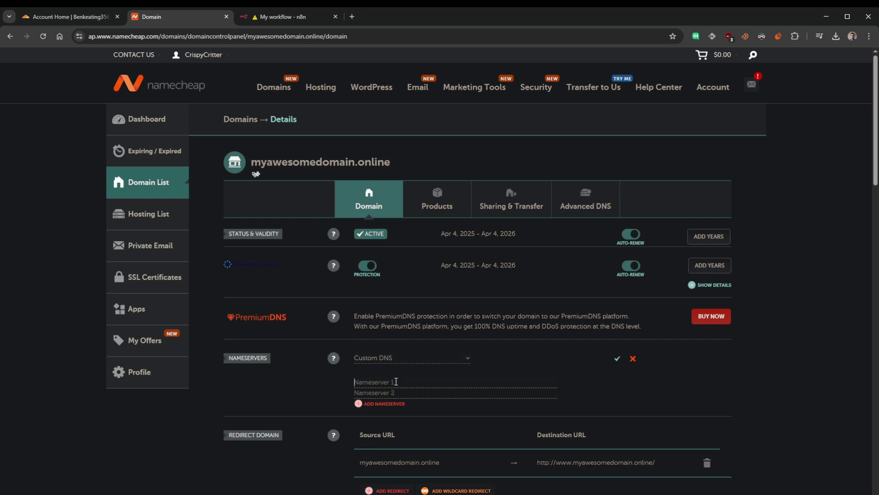
pyautogui.hotkey('ctrl', 'v')
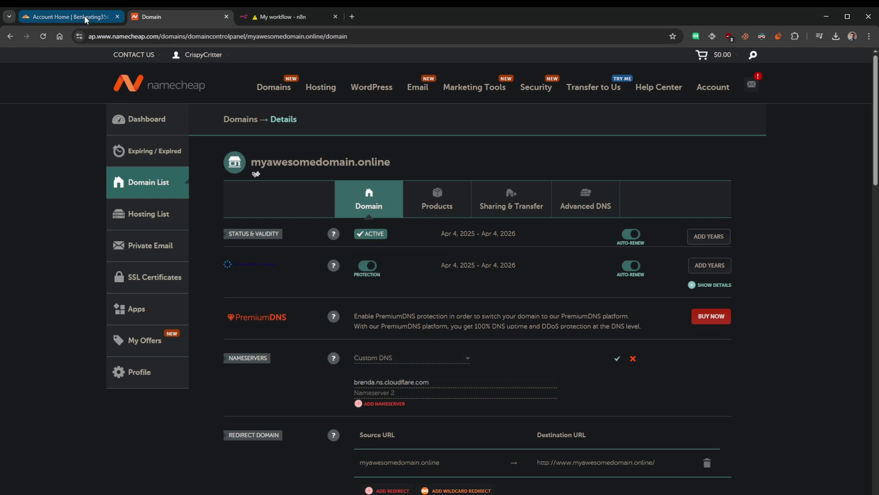
pyautogui.click(84, 16)
pyautogui.click(440, 345)
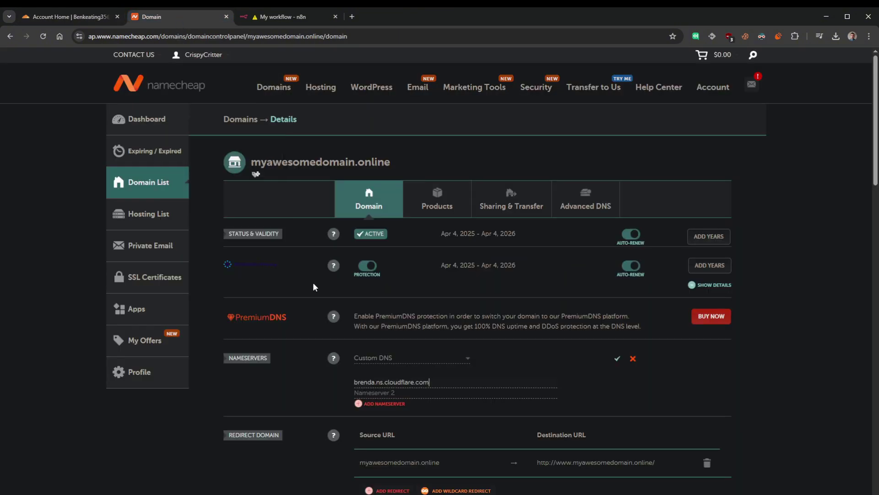
pyautogui.click(179, 18)
pyautogui.hotkey('ctrl', 'v')
pyautogui.click(617, 358)
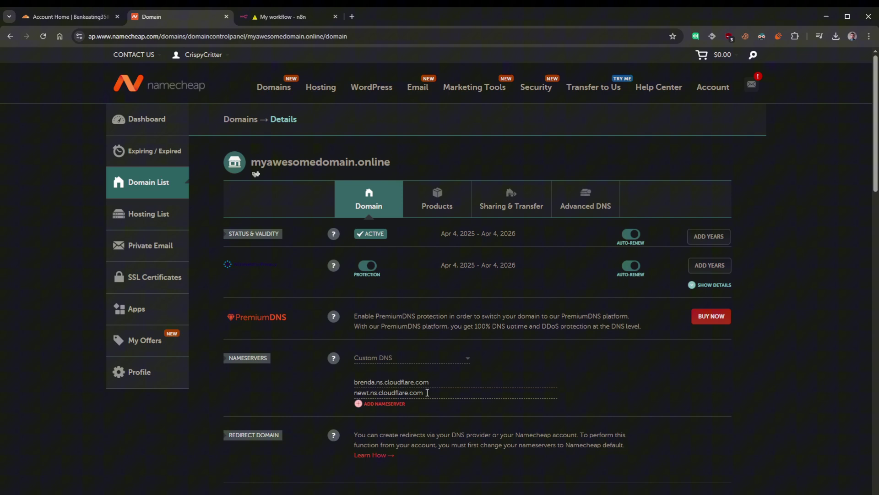
# - Finish Cloudflare's nameserver setup steps and request an immediate nameserver check
pyautogui.click(71, 17)
pyautogui.scroll(-1, 281, 307)
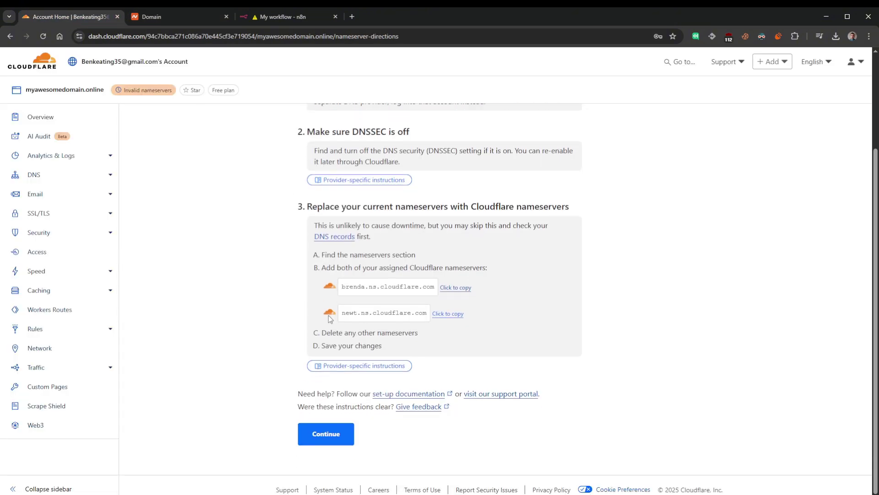
pyautogui.click(326, 433)
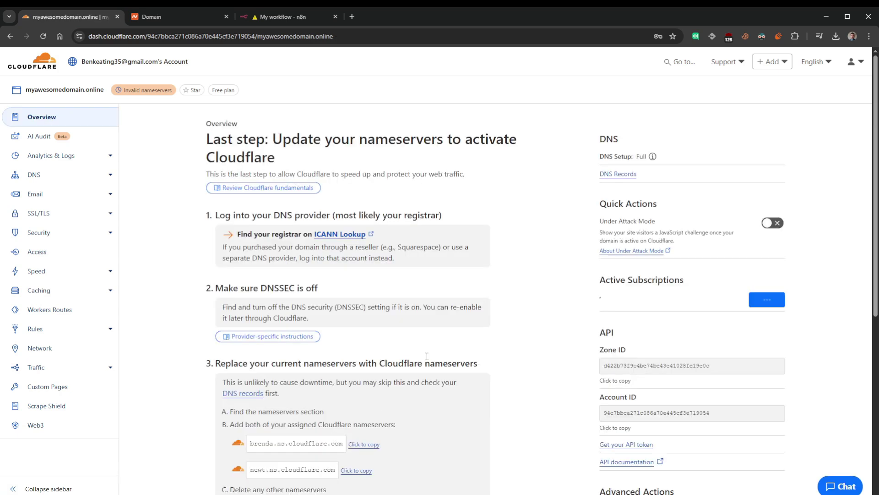
pyautogui.scroll(-5, 395, 281)
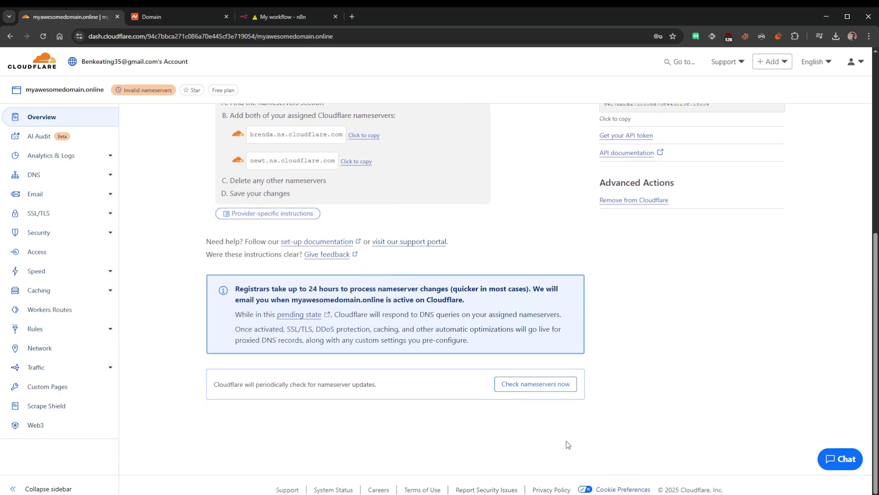
pyautogui.click(536, 387)
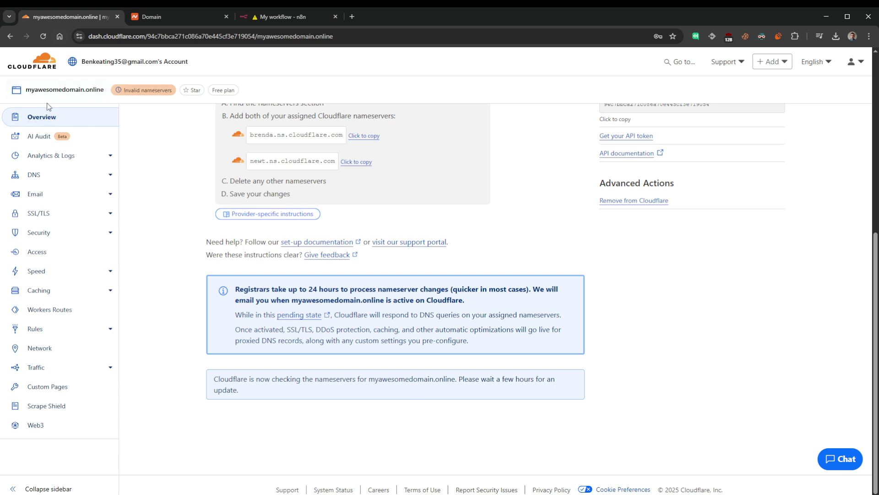
pyautogui.click(47, 120)
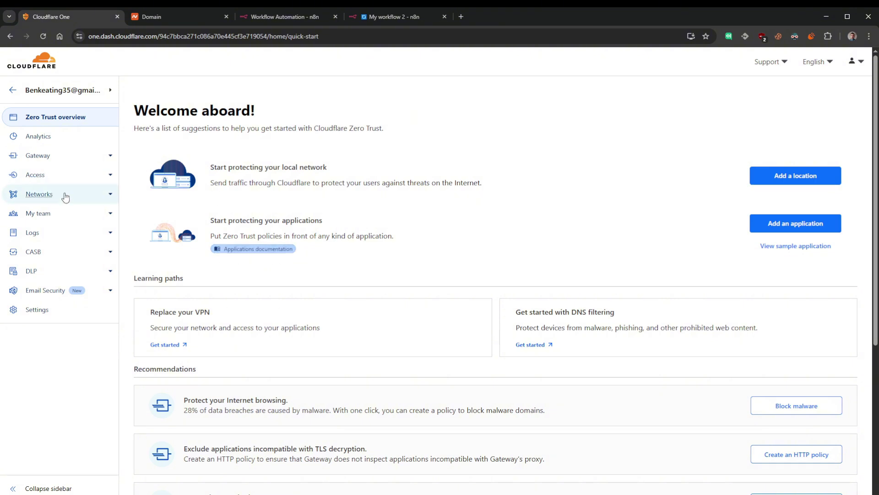
# - Create a Cloudflared tunnel named mynetwork under Networks > Tunnels
pyautogui.click(109, 195)
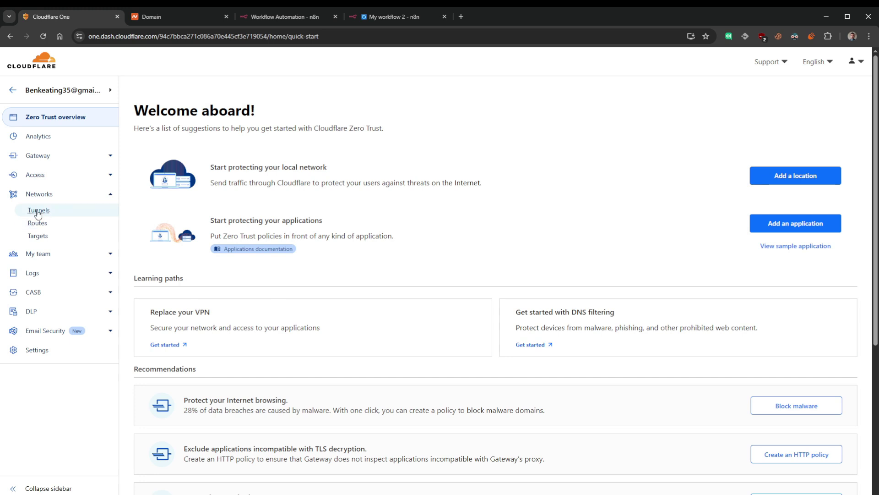
pyautogui.click(38, 212)
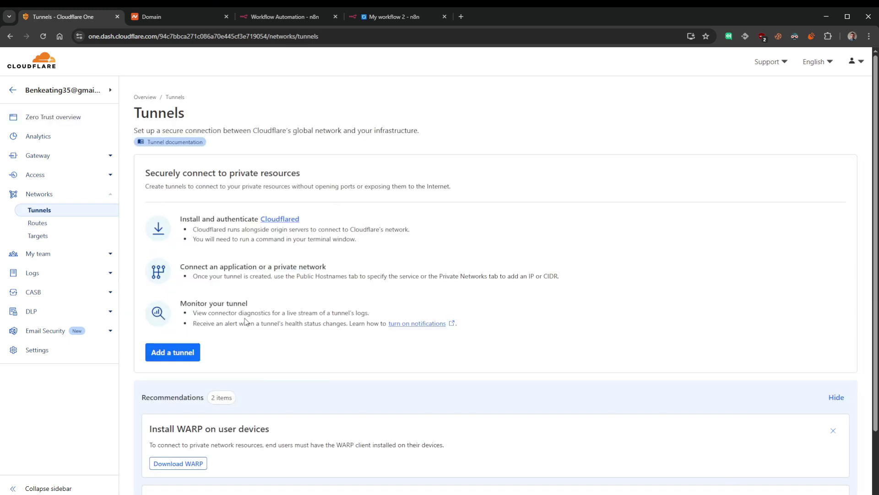
pyautogui.click(173, 353)
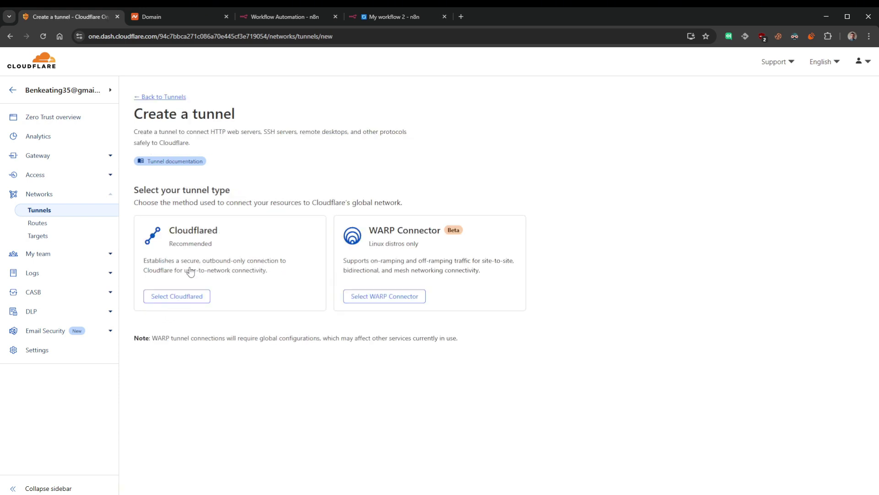
pyautogui.click(177, 299)
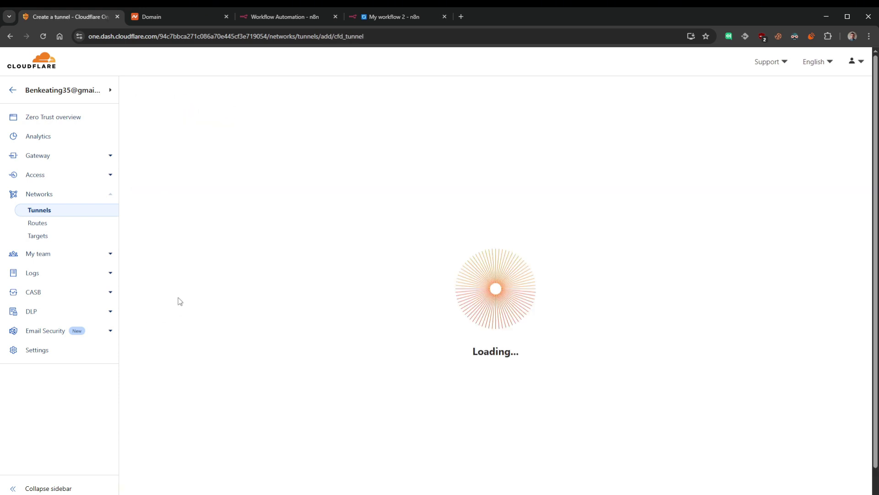
pyautogui.click(206, 283)
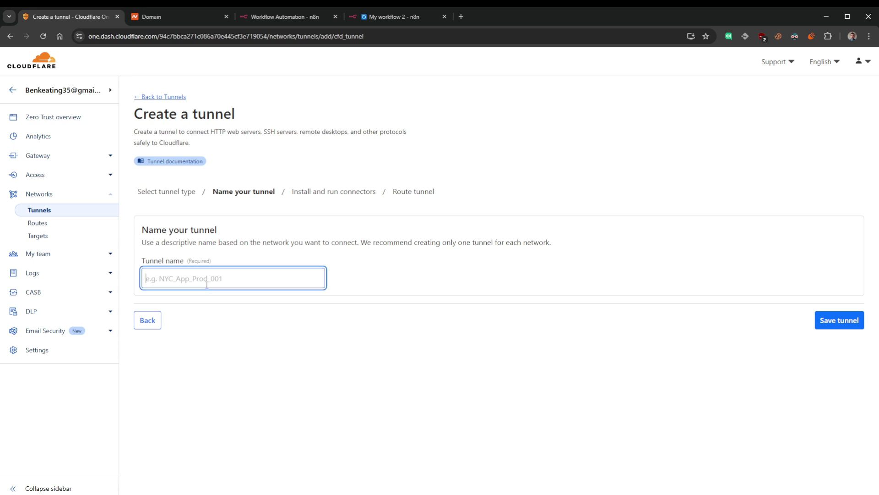
pyautogui.write('mynetwork')
pyautogui.click(842, 322)
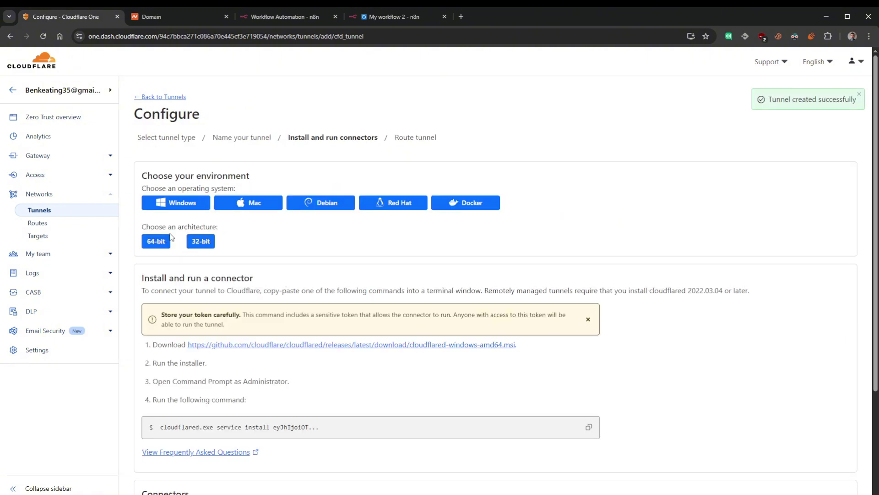
# - Select Docker as the environment and copy the connector command
pyautogui.moveTo(269, 181); pyautogui.dragTo(134, 178)
pyautogui.click(257, 179)
pyautogui.click(468, 207)
pyautogui.click(588, 313)
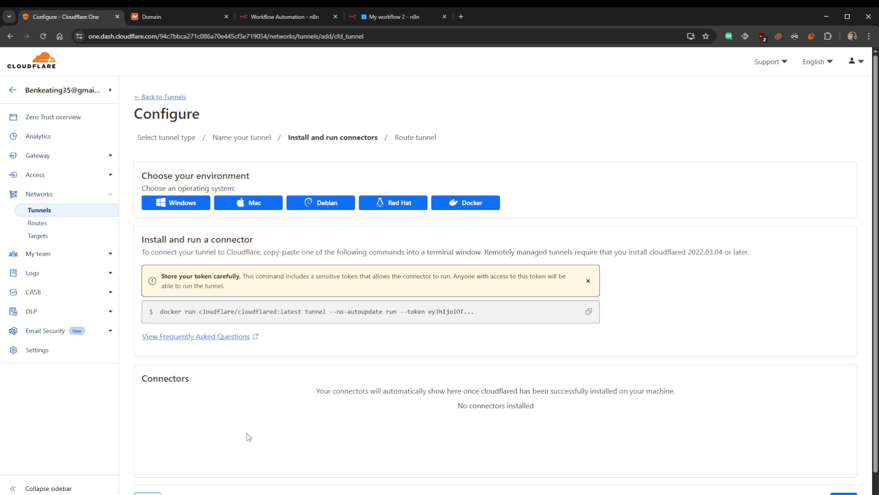
pyautogui.click(589, 312)
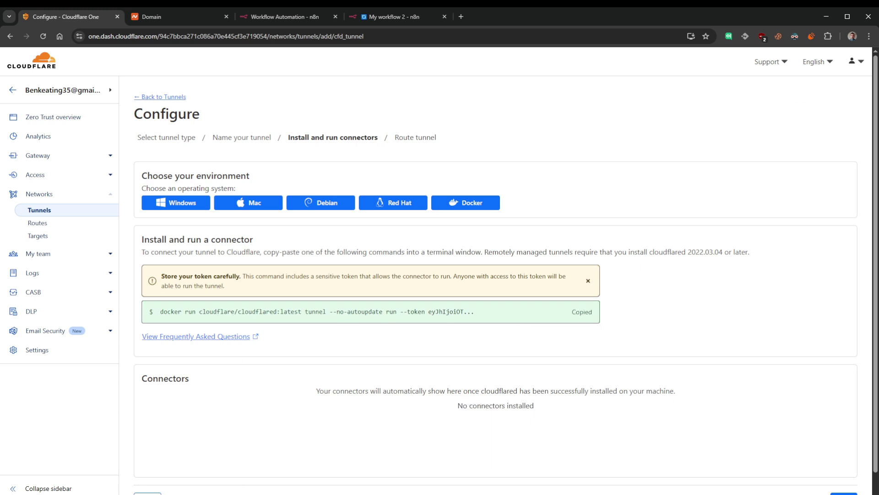
# - Paste the connector command in Docker Desktop's terminal, add -d after docker run, and run it
pyautogui.hotkey('alt', 'Tab')
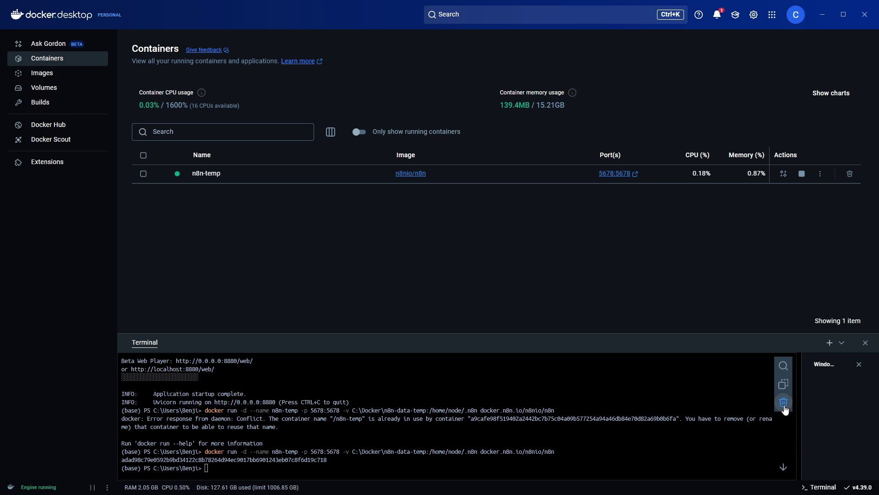
pyautogui.click(783, 402)
pyautogui.rightClick(317, 368)
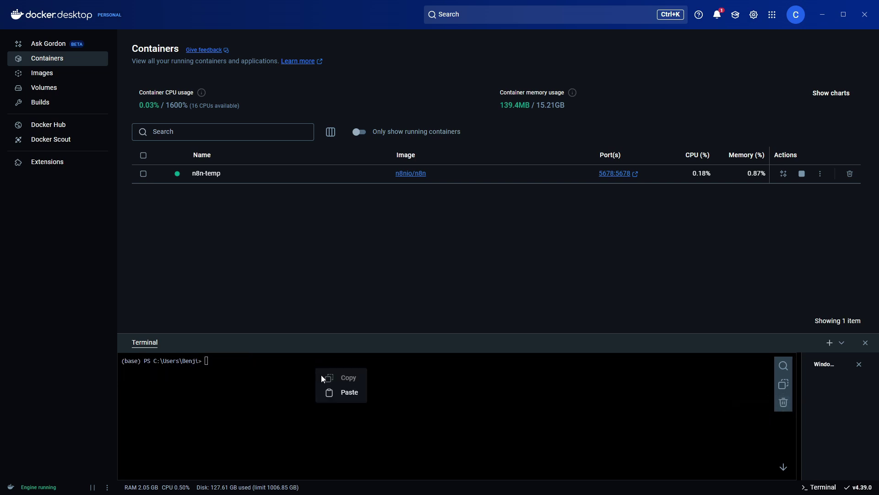
pyautogui.click(344, 391)
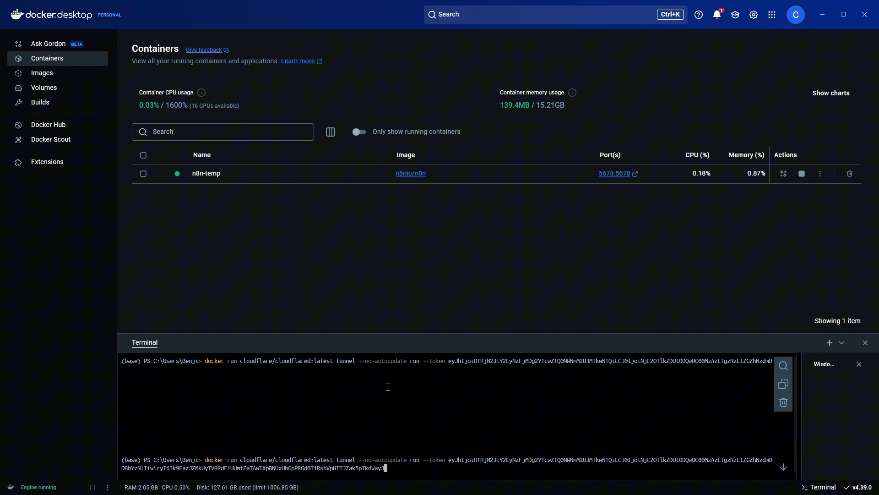
pyautogui.press('Left')
pyautogui.press('Left')
pyautogui.press('Left')
pyautogui.press('Left')
pyautogui.press('Left')
pyautogui.press('Left')
pyautogui.press('Left')
pyautogui.press('Left')
pyautogui.press('Left')
pyautogui.press('Left')
pyautogui.press('Left')
pyautogui.press('Left')
pyautogui.press('Left')
pyautogui.press('Left')
pyautogui.press('Left')
pyautogui.press('Left')
pyautogui.press('Left')
pyautogui.press('Left')
pyautogui.press('Left')
pyautogui.press('Left')
pyautogui.press('Left')
pyautogui.press('Left')
pyautogui.press('Left')
pyautogui.press('Left')
pyautogui.press('Left')
pyautogui.press('Left')
pyautogui.press('Left')
pyautogui.press('Left')
pyautogui.press('Left')
pyautogui.press('Left')
pyautogui.press('Left')
pyautogui.press('Left')
pyautogui.press('Left')
pyautogui.press('Left')
pyautogui.press('Left')
pyautogui.press('Left')
pyautogui.press('Left')
pyautogui.press('Left')
pyautogui.press('Left')
pyautogui.press('Left')
pyautogui.press('Left')
pyautogui.press('Left')
pyautogui.press('Left')
pyautogui.press('Left')
pyautogui.press('Left')
pyautogui.press('Left')
pyautogui.press('Left')
pyautogui.press('Left')
pyautogui.press('Left')
pyautogui.press('Left')
pyautogui.press('Left')
pyautogui.press('Left')
pyautogui.press('Left')
pyautogui.press('Left')
pyautogui.press('Left')
pyautogui.press('Left')
pyautogui.press('Left')
pyautogui.press('Left')
pyautogui.press('Left')
pyautogui.press('Left')
pyautogui.press('Left')
pyautogui.press('Left')
pyautogui.press('Left')
pyautogui.press('Left')
pyautogui.press('Left')
pyautogui.press('Left')
pyautogui.press('Left')
pyautogui.press('Left')
pyautogui.press('Left')
pyautogui.press('Left')
pyautogui.press('Left')
pyautogui.press('Left')
pyautogui.press('Left')
pyautogui.press('Left')
pyautogui.press('Left')
pyautogui.press('Left')
pyautogui.press('Left')
pyautogui.press('Left')
pyautogui.press('Left')
pyautogui.press('Left')
pyautogui.press('Left')
pyautogui.press('Left')
pyautogui.press('Left')
pyautogui.press('Left')
pyautogui.press('Left')
pyautogui.press('Left')
pyautogui.press('Left')
pyautogui.press('Left')
pyautogui.press('Left')
pyautogui.press('Left')
pyautogui.press('Left')
pyautogui.press('Left')
pyautogui.press('Left')
pyautogui.press('Left')
pyautogui.press('Left')
pyautogui.write('-d')
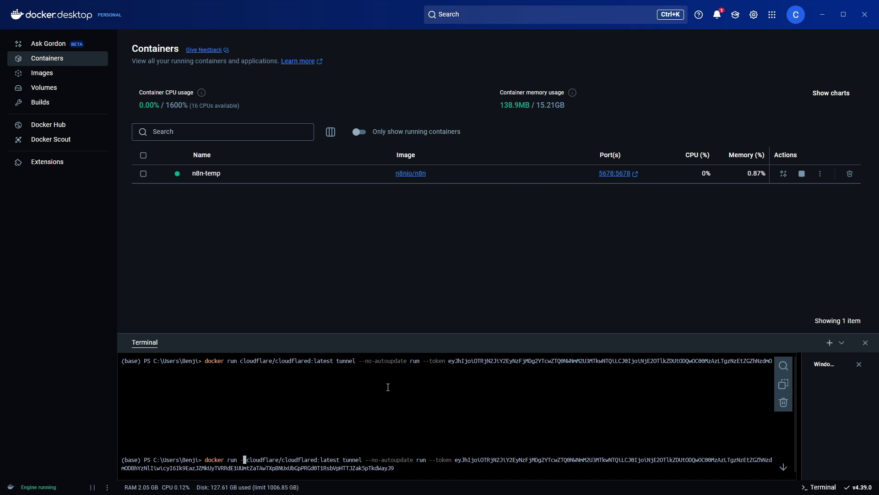
pyautogui.press('Return')
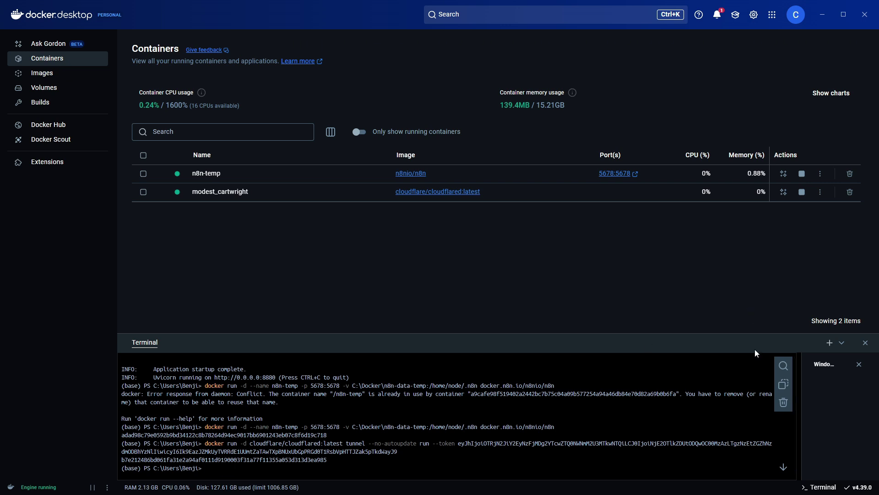
pyautogui.click(784, 403)
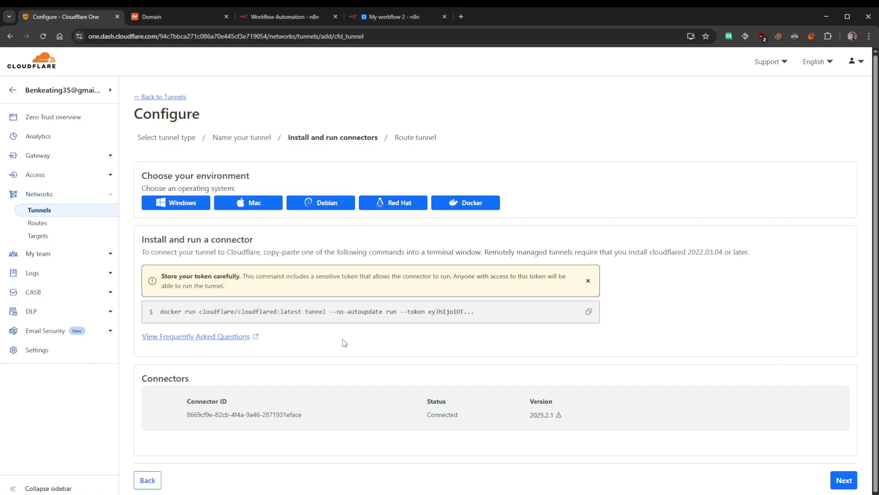
# - Set the tunnel's public hostname to subdomain n8n on domain myawesomedomain.online
pyautogui.doubleClick(442, 413)
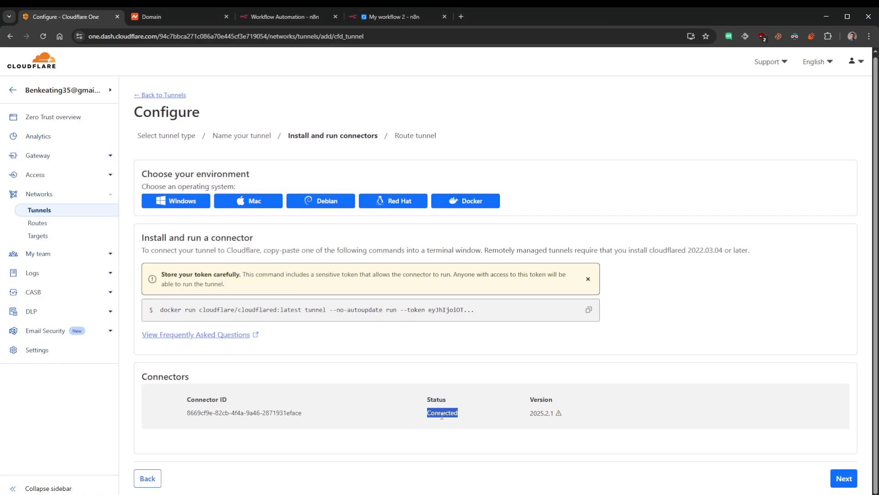
pyautogui.click(844, 478)
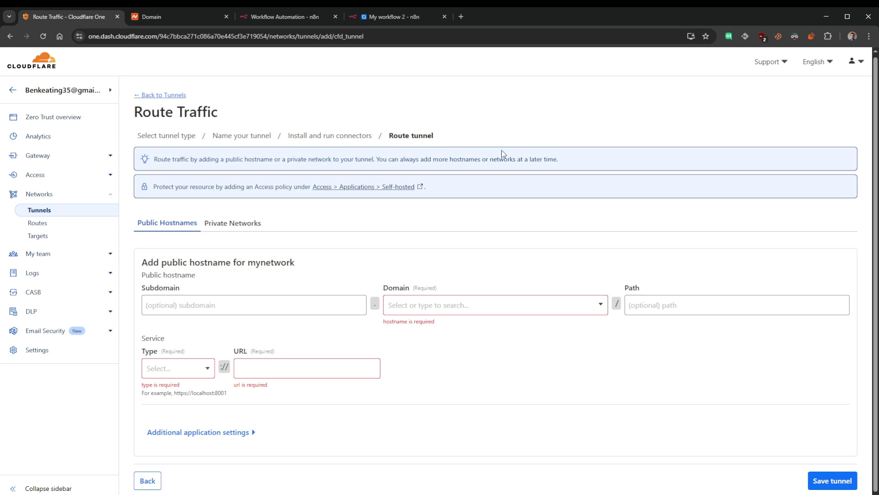
pyautogui.click(292, 309)
pyautogui.write('n8n')
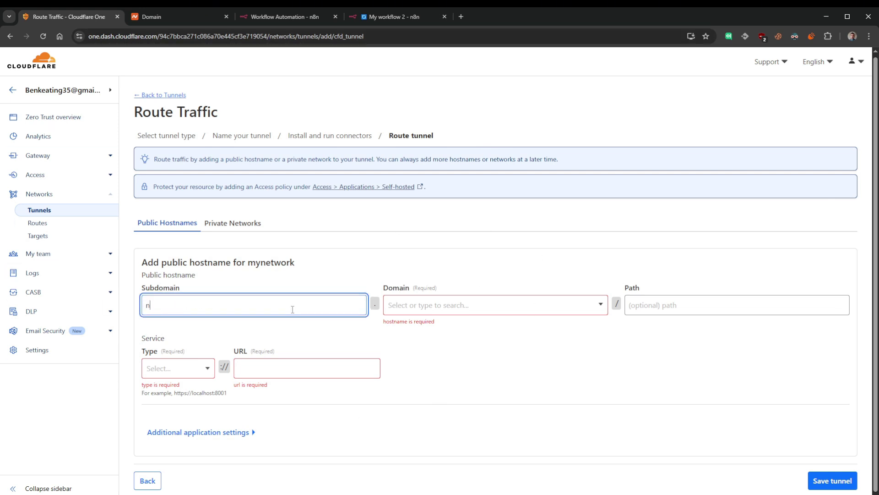
pyautogui.click(442, 307)
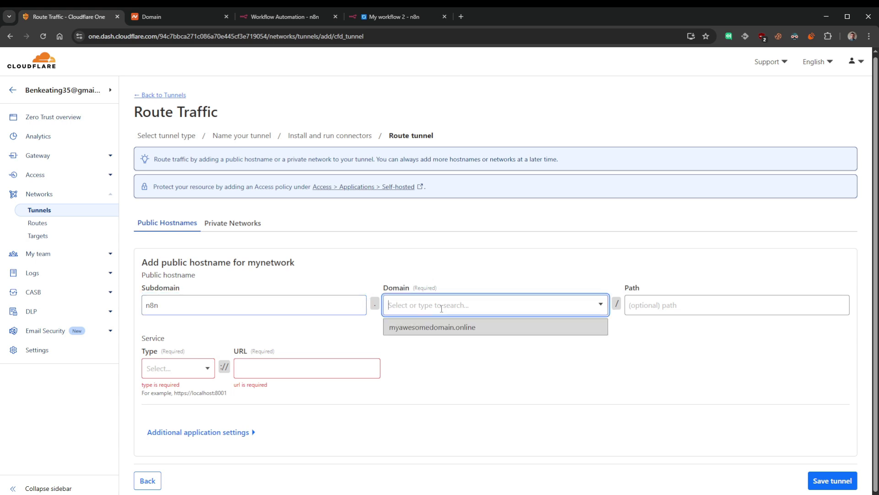
pyautogui.click(458, 331)
# - Route the hostname to service type HTTP at host.docker.internal:5678 and save the tunnel
pyautogui.scroll(-1, 213, 364)
pyautogui.click(195, 366)
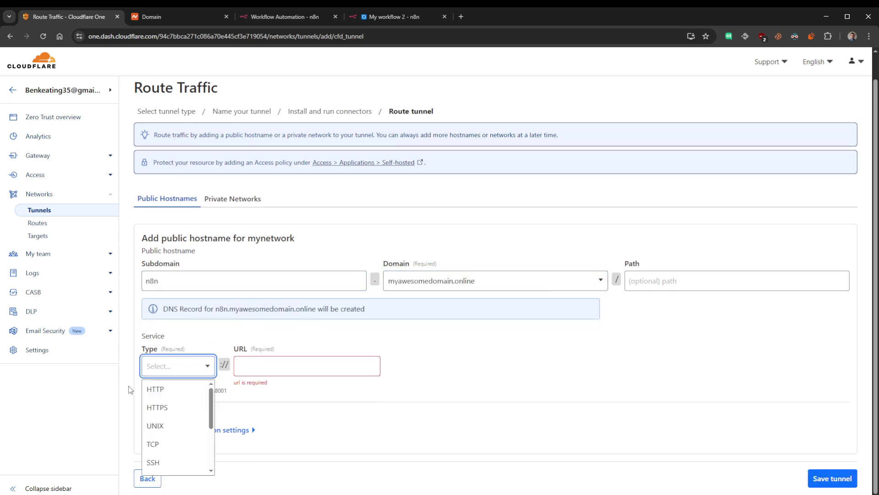
pyautogui.click(173, 390)
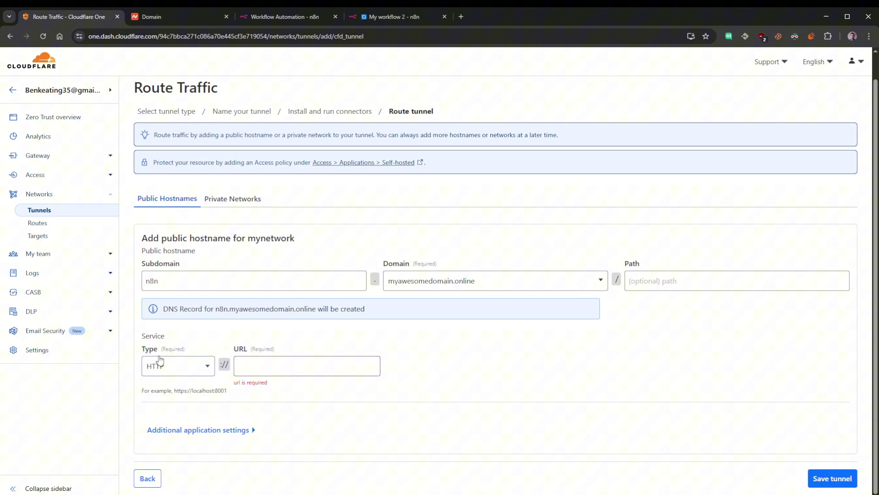
pyautogui.click(263, 365)
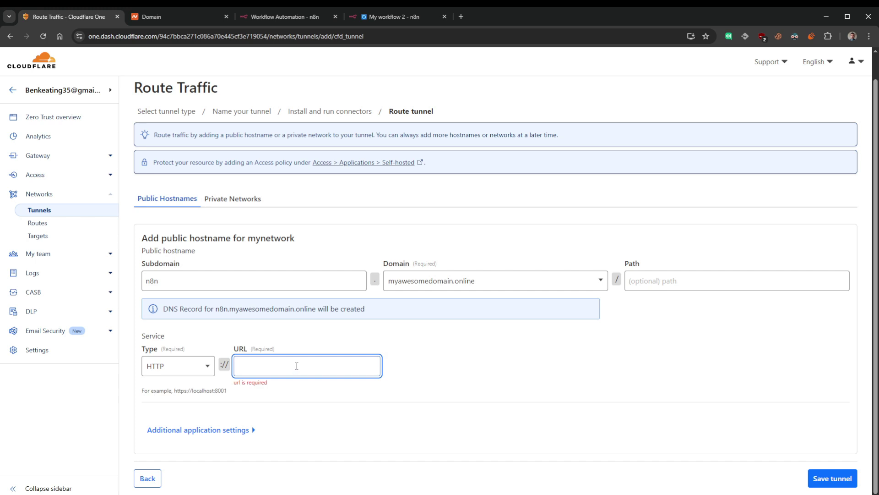
pyautogui.write('host.docker.internal:5678')
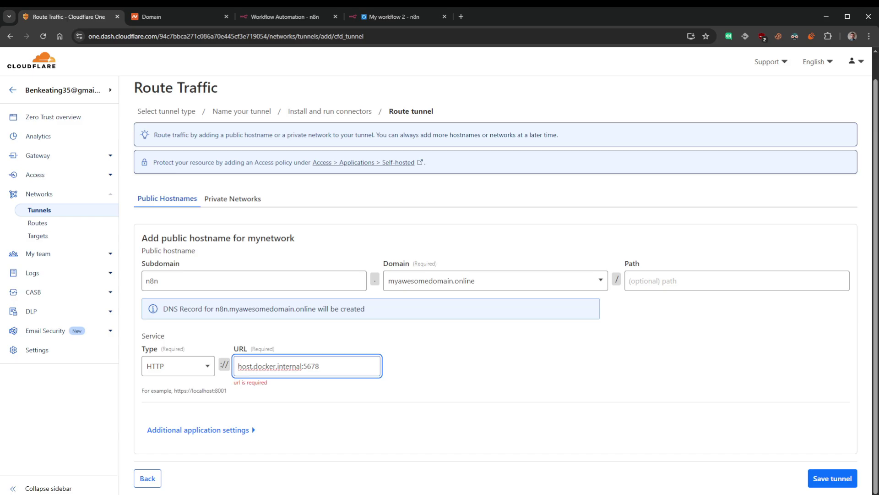
pyautogui.hotkey('alt', 'Tab')
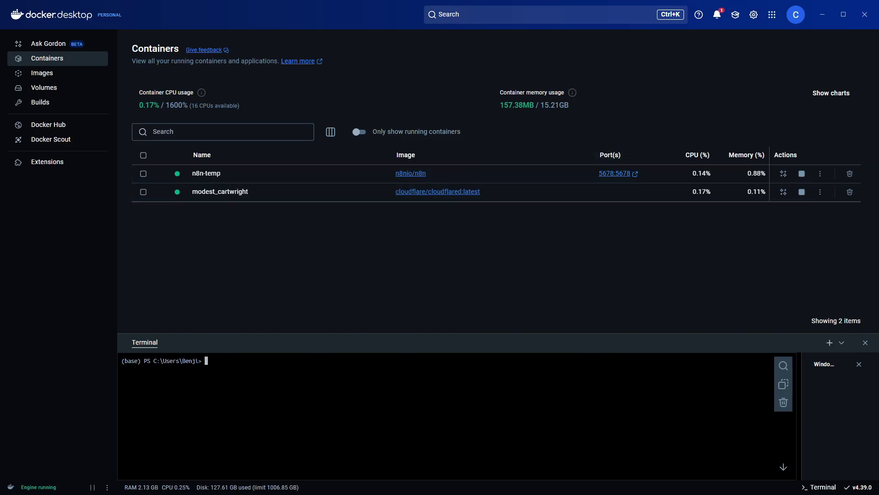
pyautogui.hotkey('alt', 'Tab')
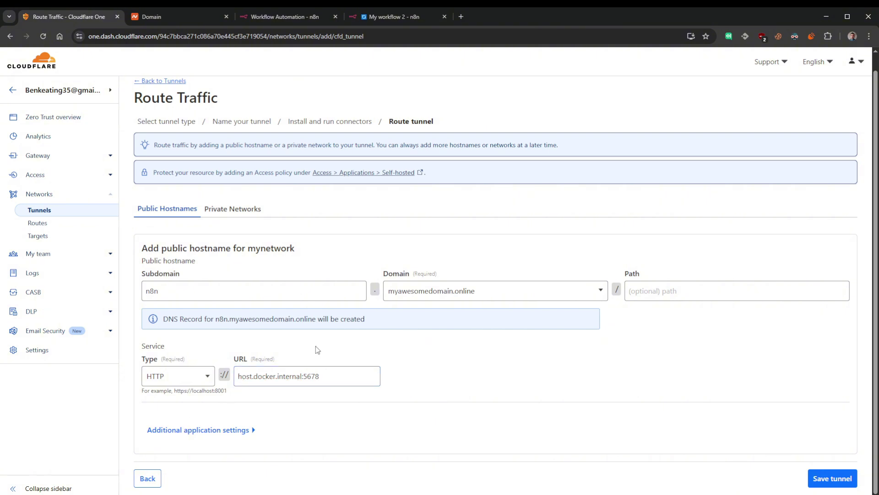
pyautogui.click(831, 479)
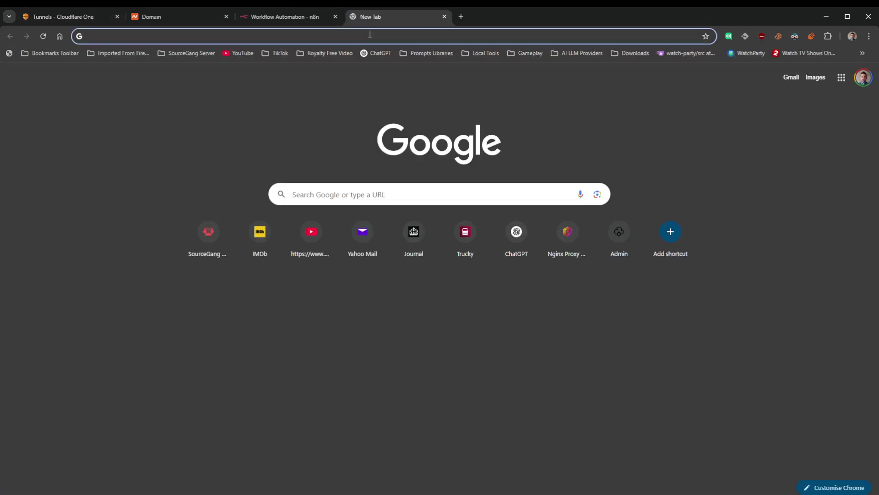
# - Load n8n.myawesomedomain.online/home/workflows in Chrome to reach the n8n Overview
pyautogui.write('n8n')
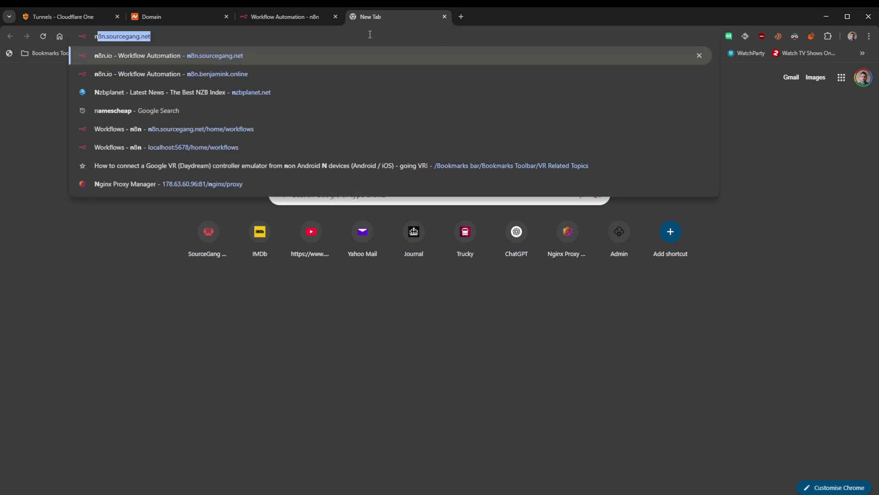
pyautogui.write('.')
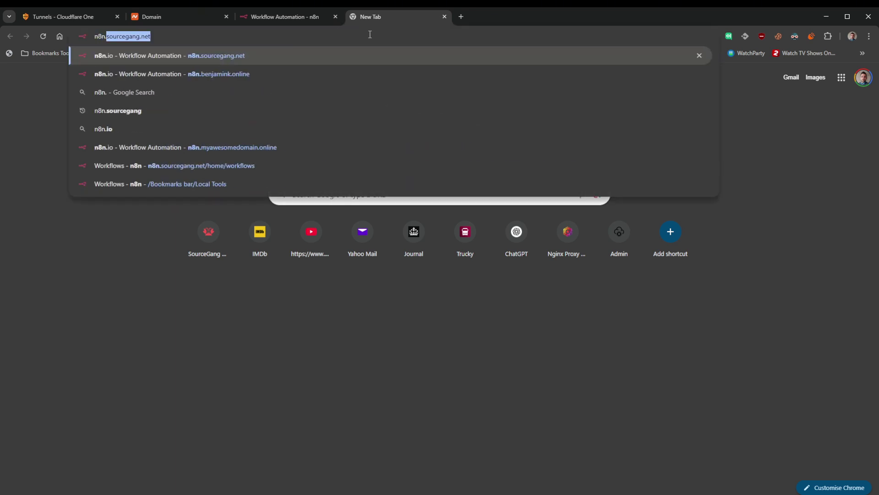
pyautogui.write('my')
pyautogui.press('Right')
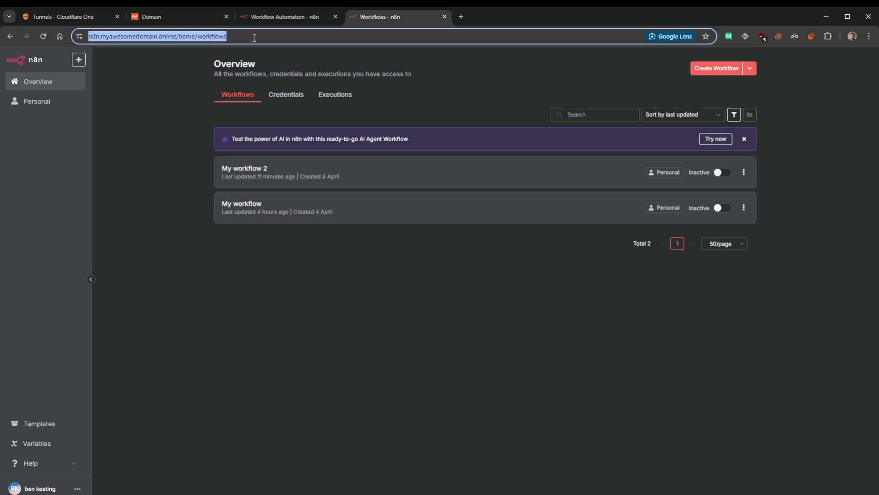
pyautogui.click(170, 232)
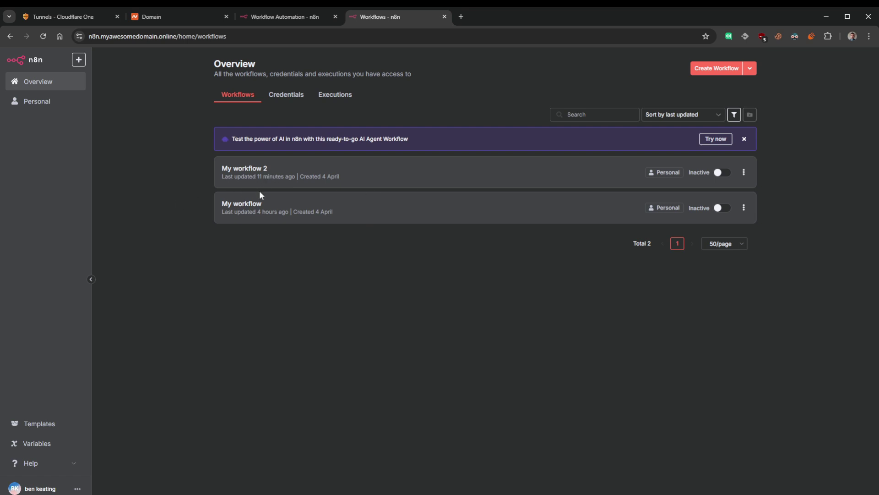
# - Create a new workflow with a Webhook trigger node
pyautogui.click(711, 68)
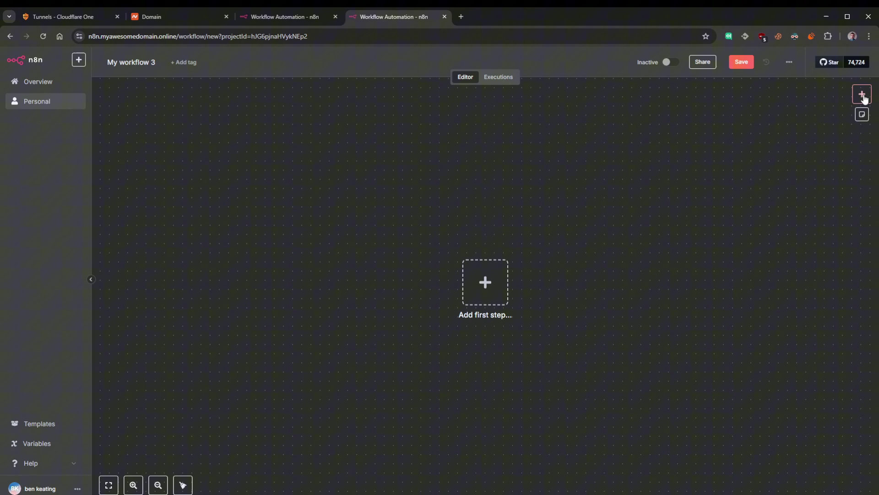
pyautogui.click(860, 93)
pyautogui.write('web')
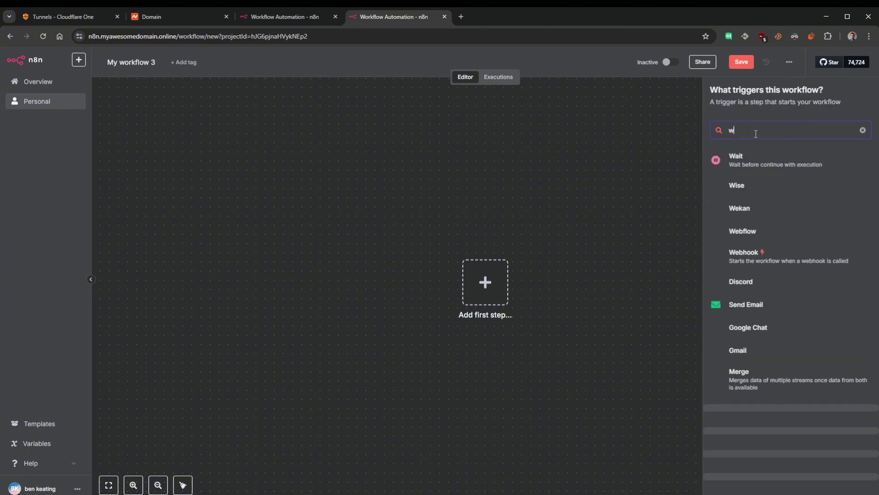
pyautogui.click(744, 192)
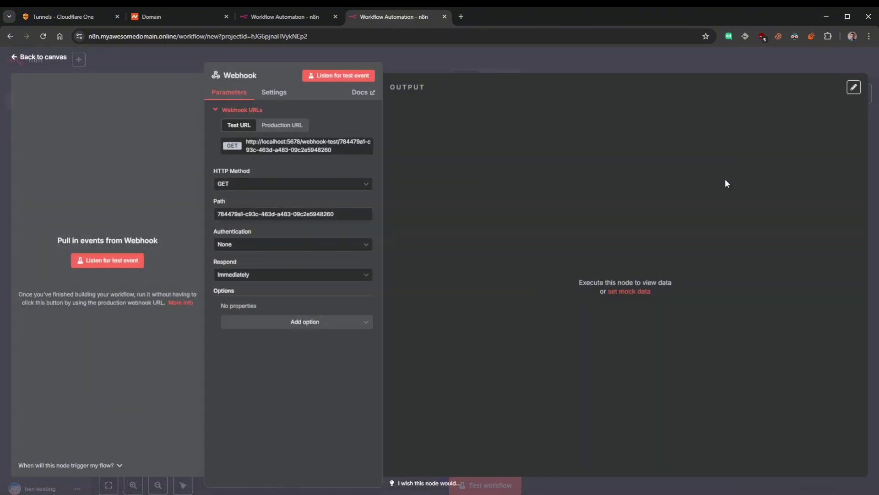
# - Copy the webhook's localhost:5678 test URL and move the node up-left on the canvas
pyautogui.moveTo(332, 151); pyautogui.dragTo(238, 132)
pyautogui.click(251, 147)
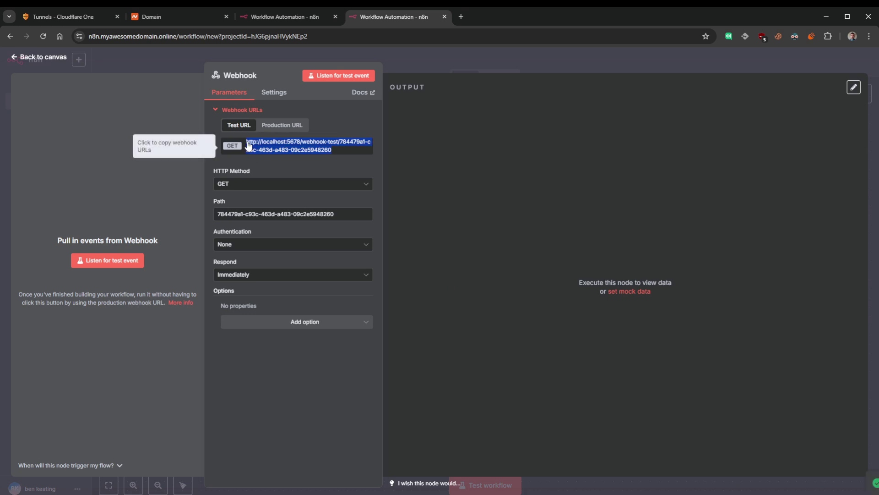
pyautogui.click(24, 60)
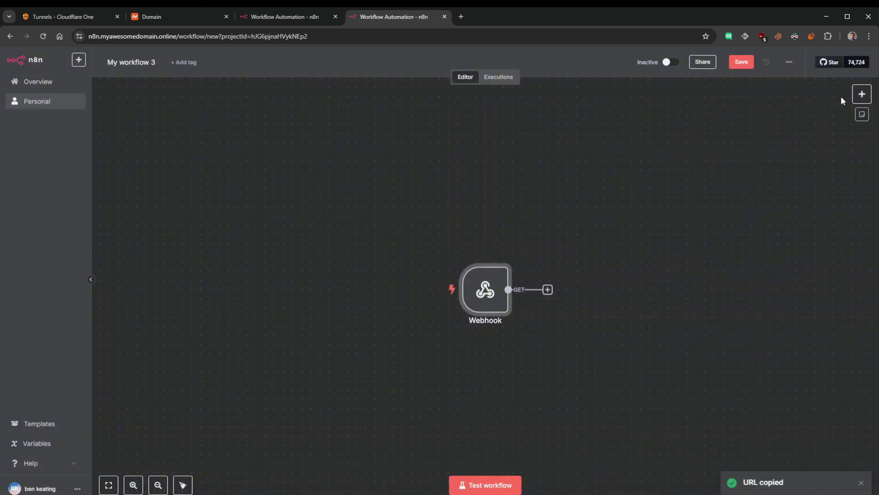
pyautogui.moveTo(462, 309); pyautogui.dragTo(426, 207)
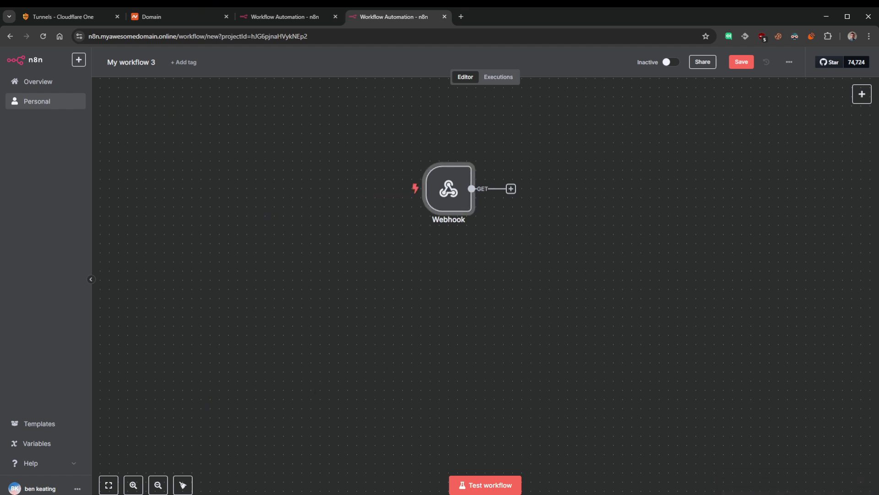
# - Permanently delete the n8n-temp container in Docker Desktop
pyautogui.hotkey('alt', 'Tab')
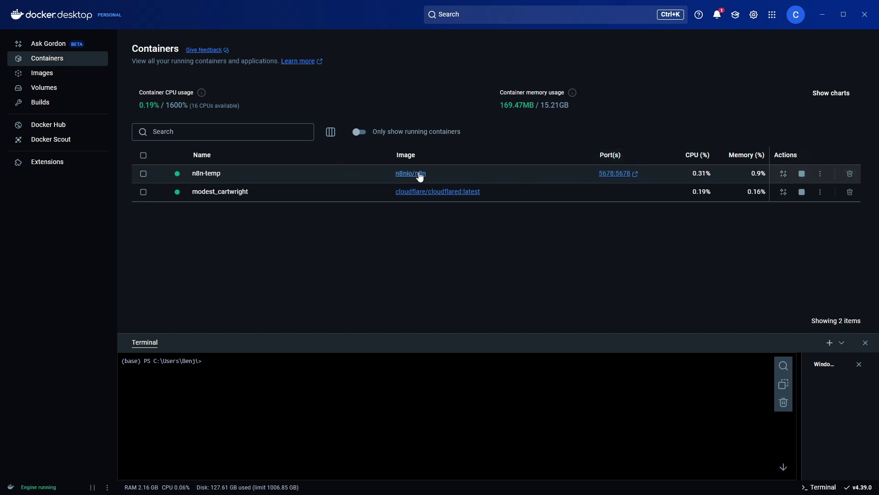
pyautogui.click(849, 174)
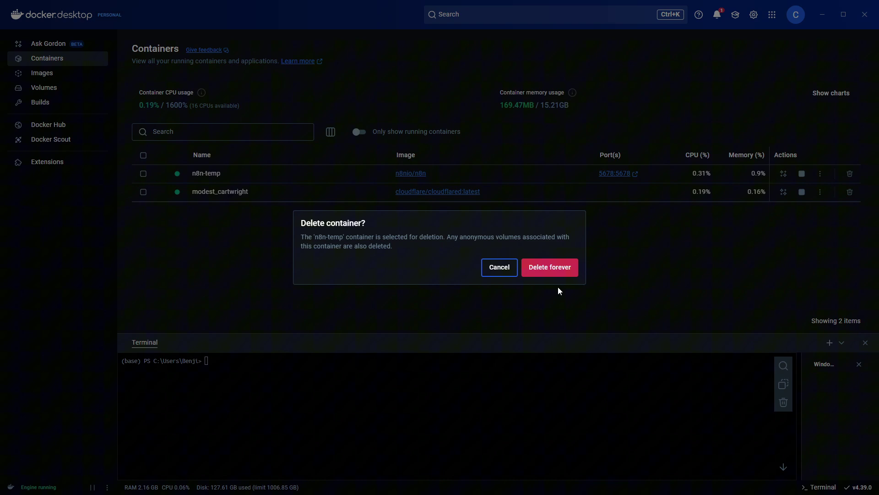
pyautogui.click(555, 267)
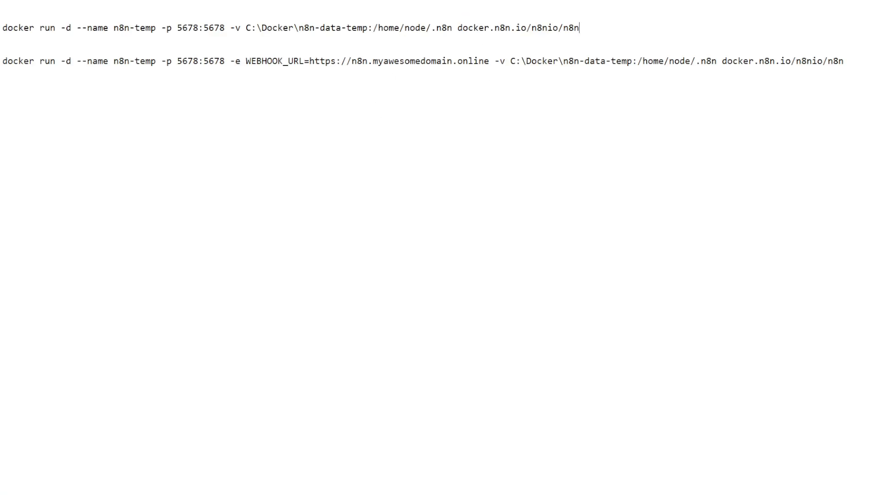
# - Review the first docker run command and its C:\Docker\n8n-data-temp data folder path
pyautogui.hotkey('shift', 'Home')
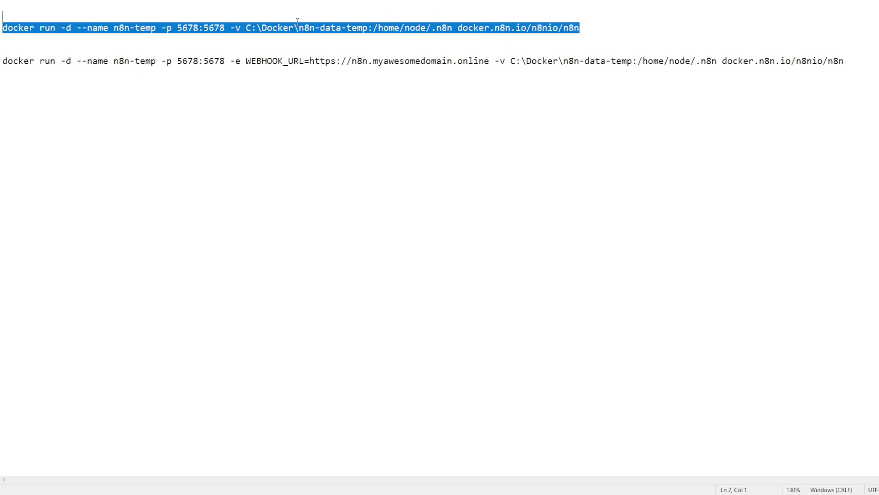
pyautogui.hotkey('ctrl', 'shift', 'Right')
pyautogui.hotkey('ctrl', 'shift', 'Right')
pyautogui.hotkey('ctrl', 'shift', 'Right')
pyautogui.hotkey('ctrl', 'shift', 'Right')
pyautogui.press('End')
pyautogui.hotkey('shift', 'Home')
pyautogui.press('Left')
pyautogui.moveTo(246, 28); pyautogui.dragTo(368, 29)
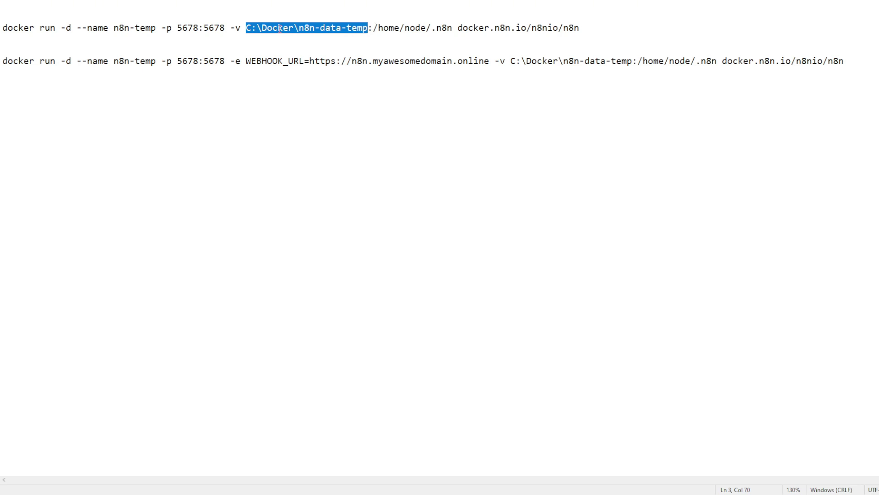
pyautogui.moveTo(246, 28); pyautogui.dragTo(370, 27)
pyautogui.click(370, 26)
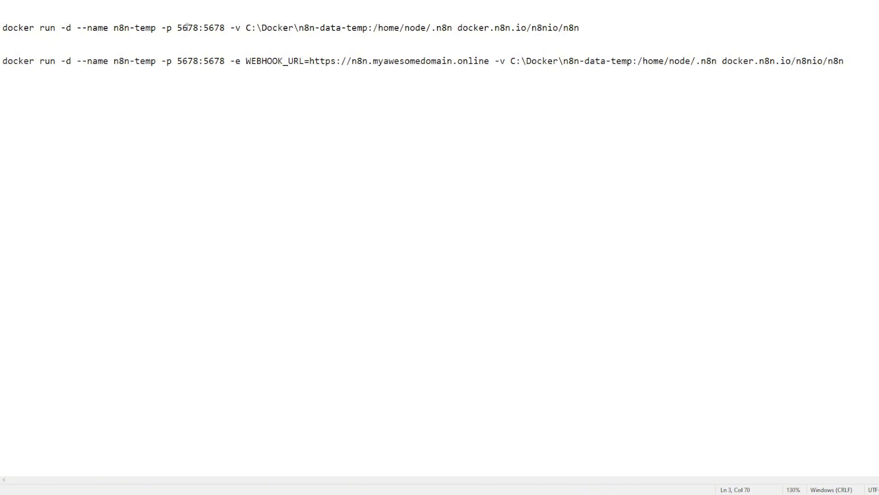
pyautogui.moveTo(3, 61); pyautogui.dragTo(855, 63)
pyautogui.click(855, 63)
pyautogui.moveTo(512, 62); pyautogui.dragTo(632, 62)
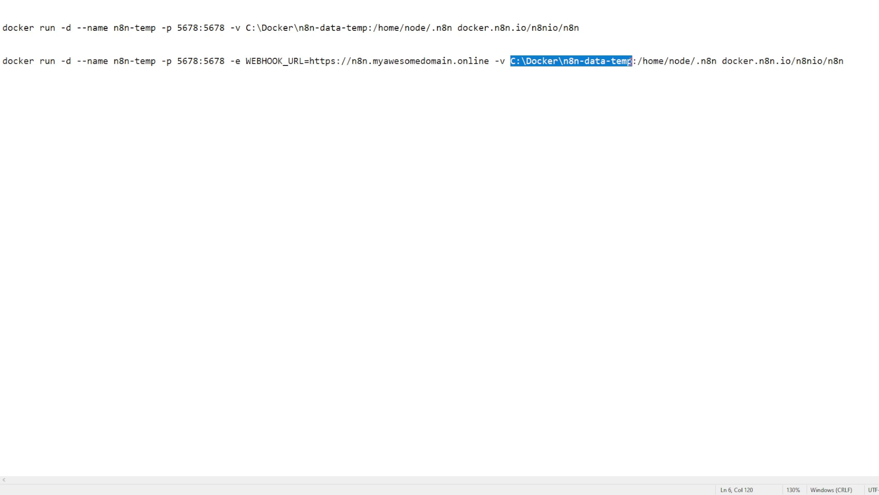
pyautogui.click(867, 64)
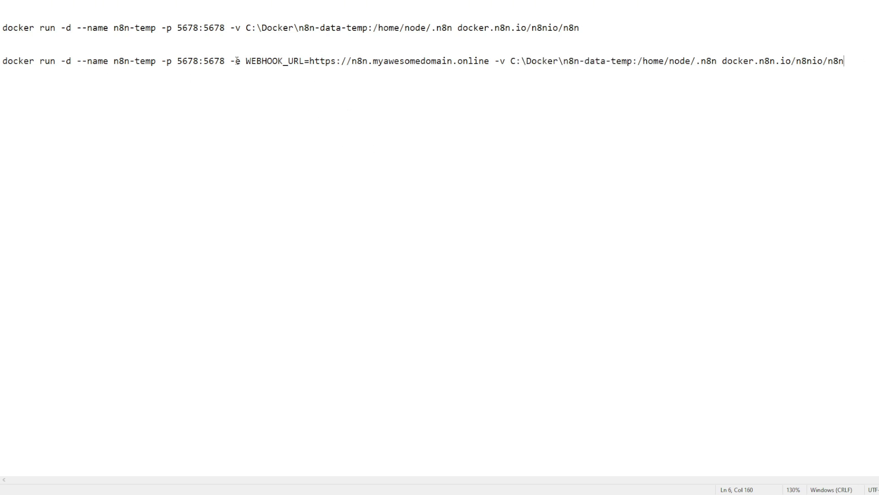
pyautogui.moveTo(231, 61); pyautogui.dragTo(304, 60)
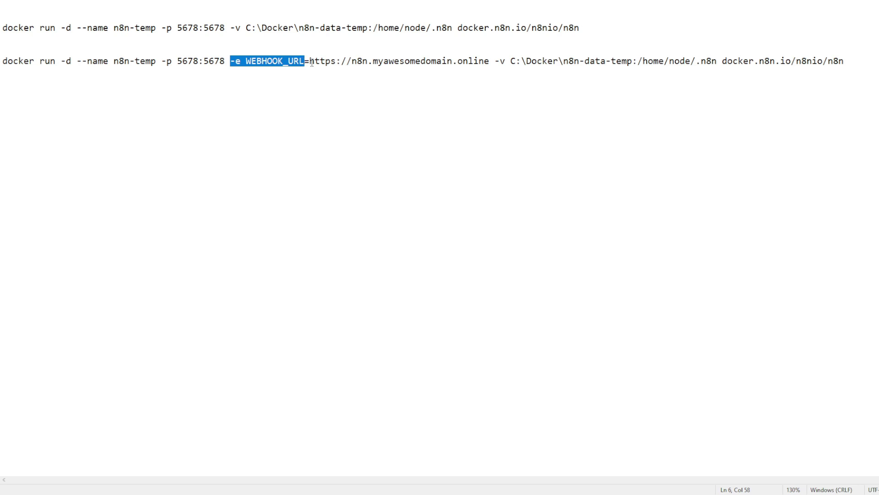
pyautogui.moveTo(312, 62); pyautogui.dragTo(491, 61)
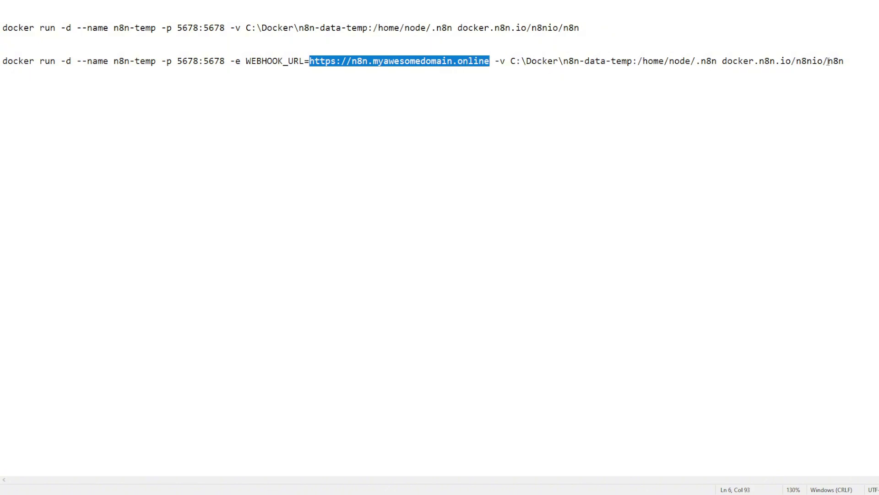
pyautogui.moveTo(845, 60); pyautogui.dragTo(23, 61)
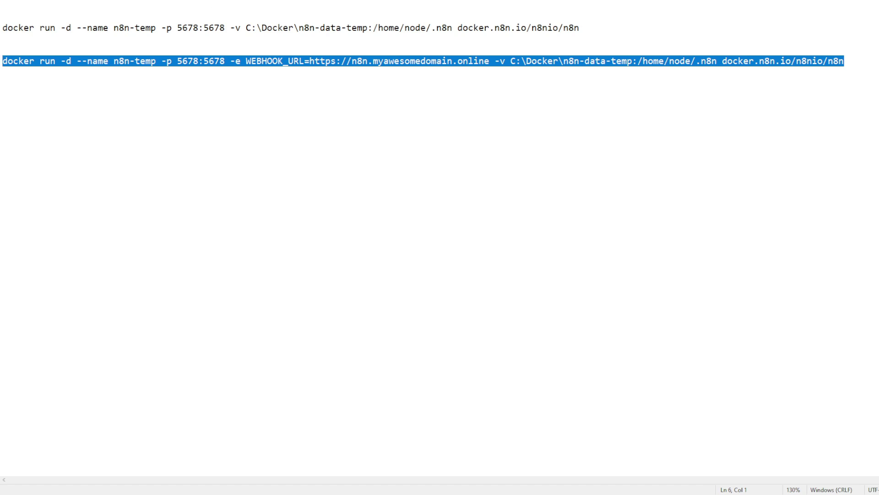
pyautogui.hotkey('alt', 'Tab')
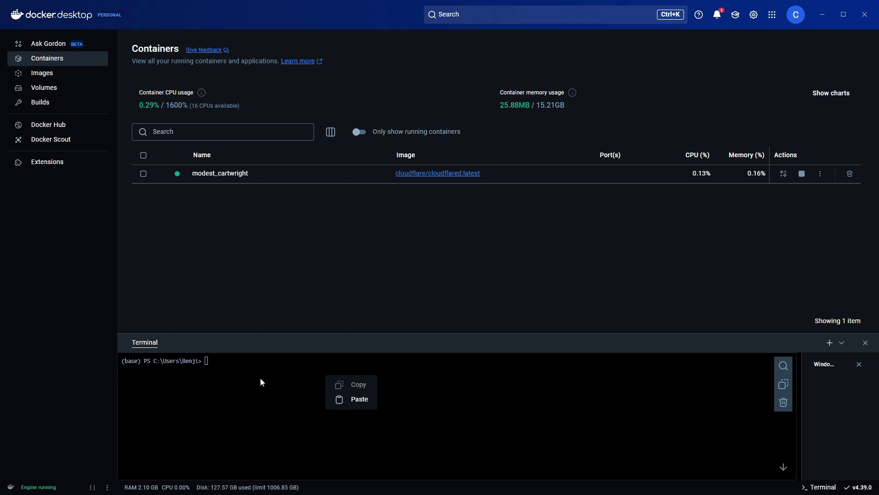
# - Paste and run the WEBHOOK_URL docker run command, then view the new n8n-temp container's logs
pyautogui.rightClick(238, 362)
pyautogui.click(271, 386)
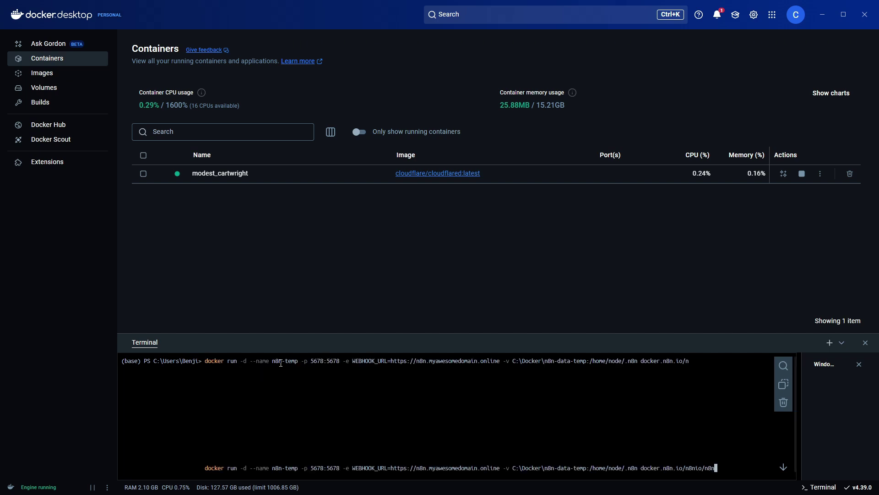
pyautogui.press('Return')
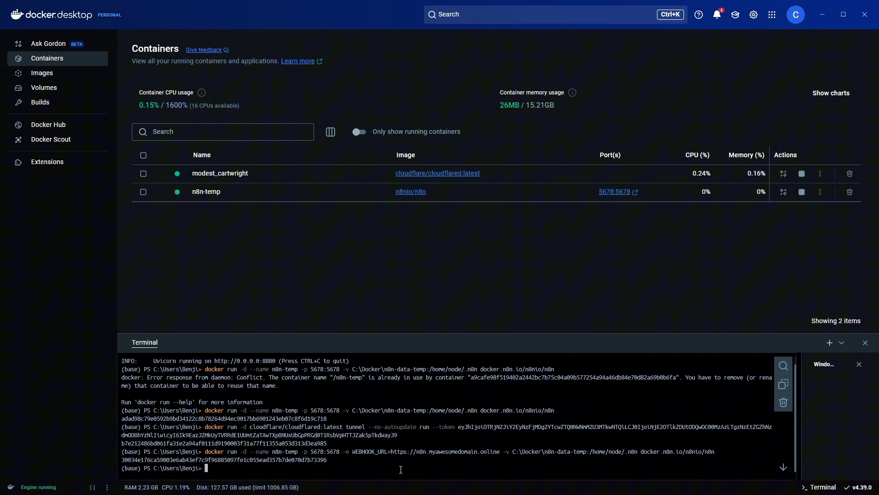
pyautogui.click(210, 191)
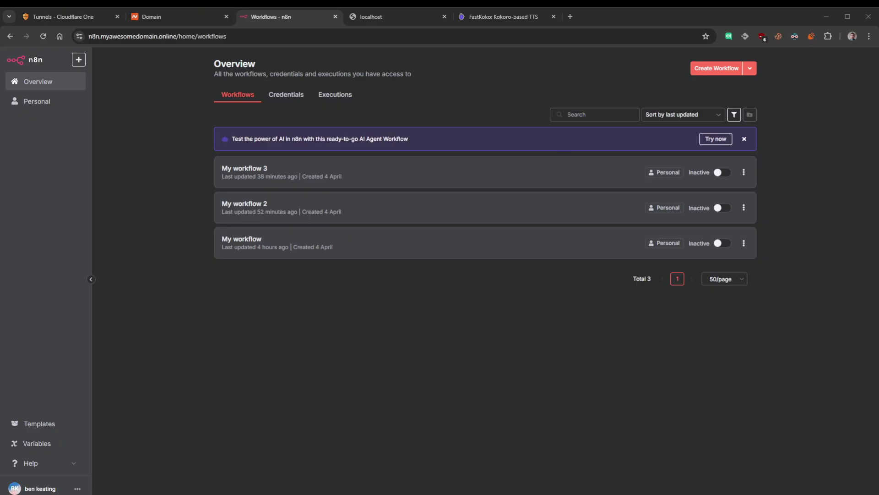
# - Select the n8n.myawesomedomain.online site address in Chrome's address bar
pyautogui.click(101, 37)
pyautogui.click(101, 37)
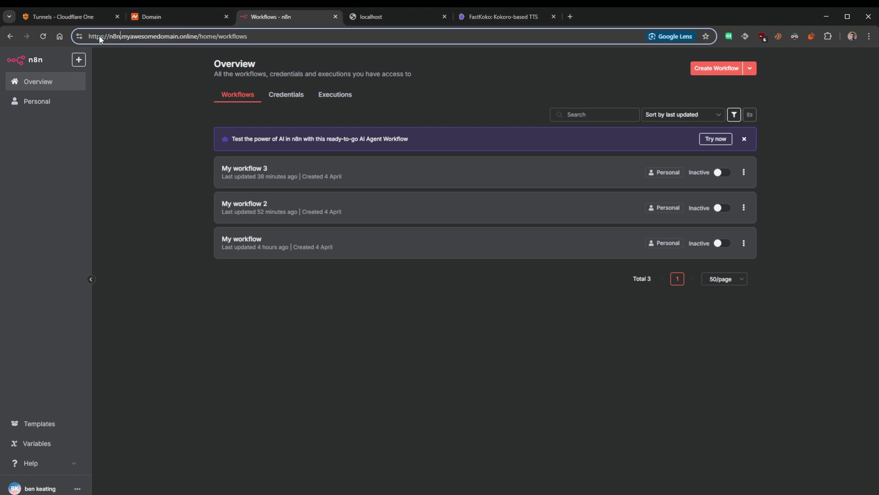
pyautogui.moveTo(89, 37); pyautogui.dragTo(270, 35)
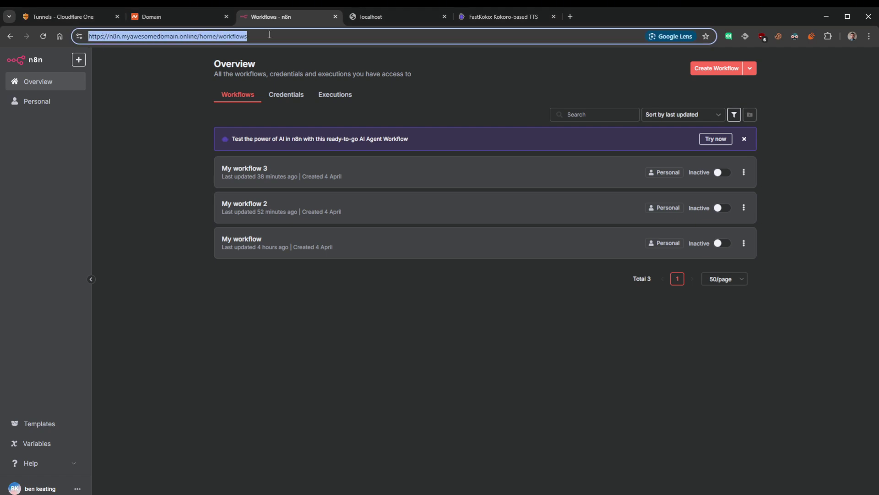
pyautogui.click(136, 149)
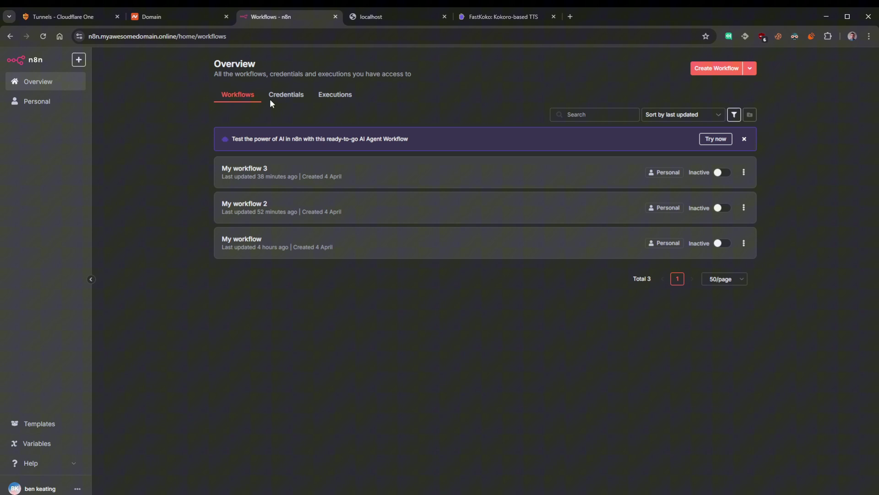
# - Start a new workflow with a Telegram Trigger firing on incoming messages
pyautogui.click(717, 68)
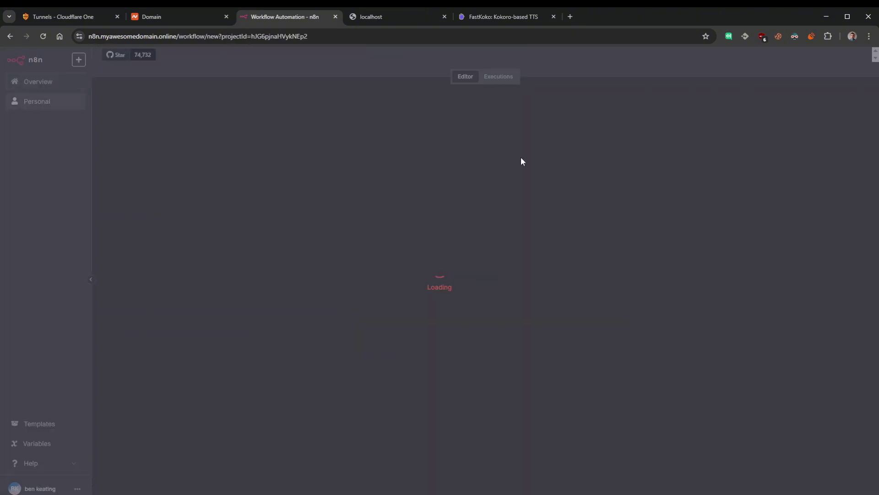
pyautogui.click(862, 93)
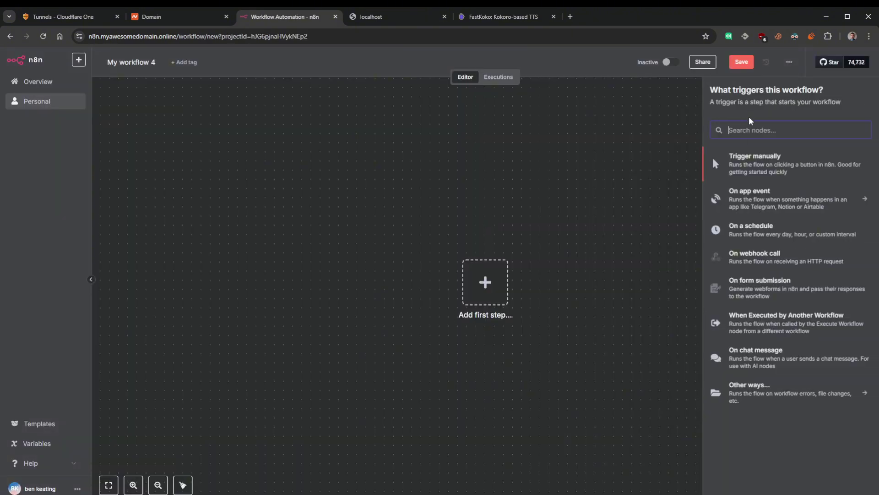
pyautogui.write('tel')
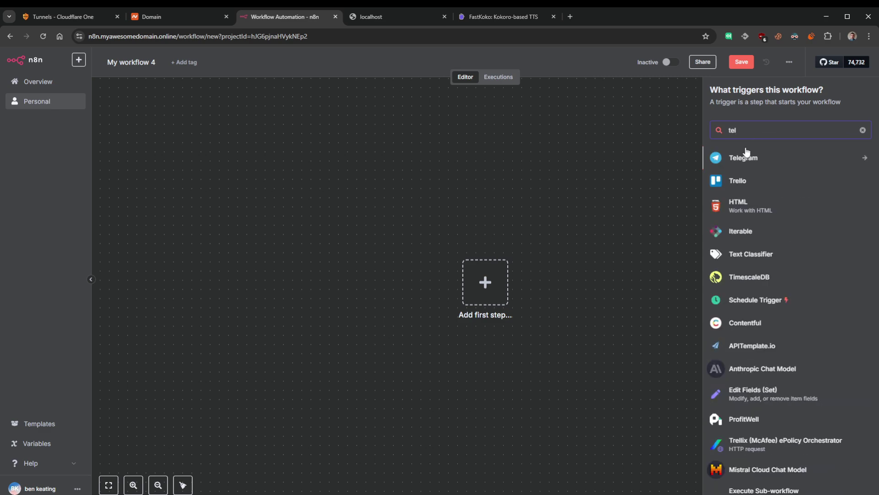
pyautogui.click(746, 156)
pyautogui.click(744, 243)
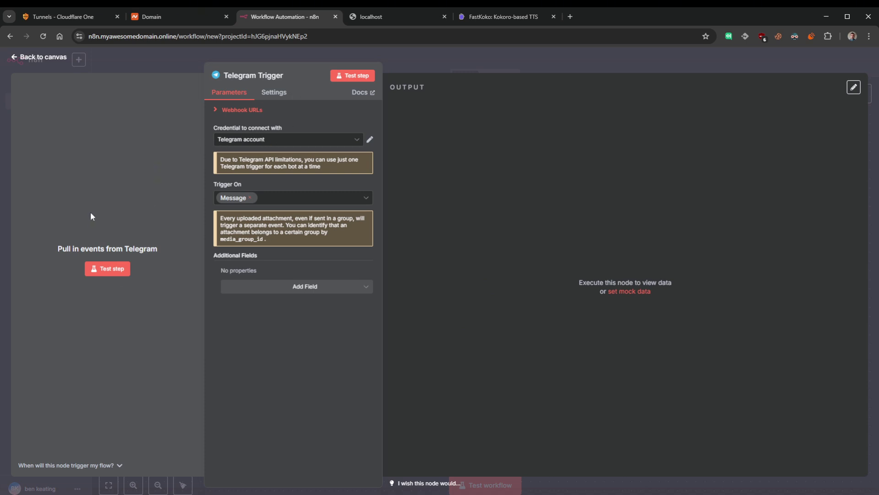
# - Test the Telegram Trigger until it captures the incoming message 'hi'
pyautogui.click(110, 269)
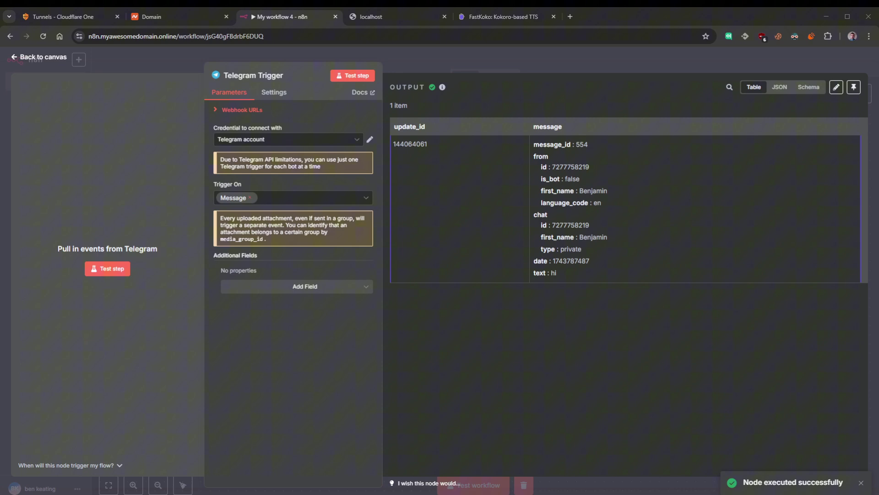
pyautogui.click(552, 279)
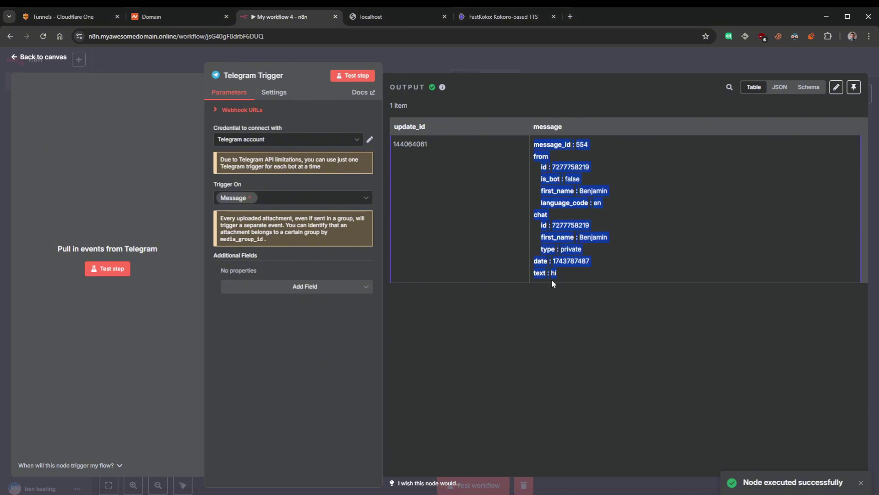
pyautogui.click(29, 57)
# - Move the Telegram Trigger up-left and add a Gmail 'Get a message' node after it
pyautogui.click(108, 37)
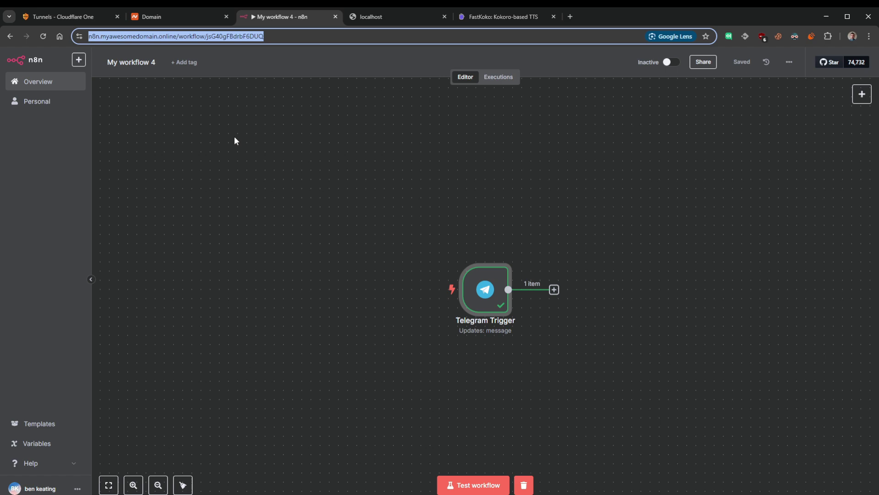
pyautogui.moveTo(491, 291); pyautogui.dragTo(399, 187)
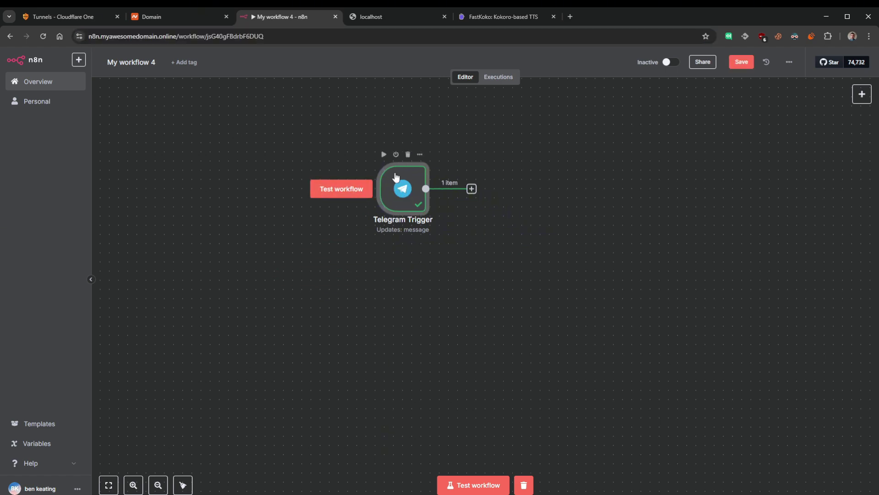
pyautogui.click(862, 95)
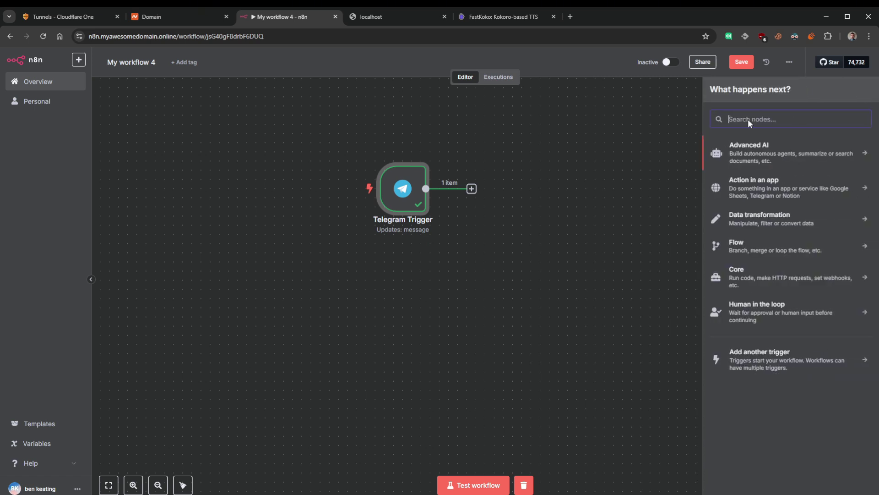
pyautogui.write('gem')
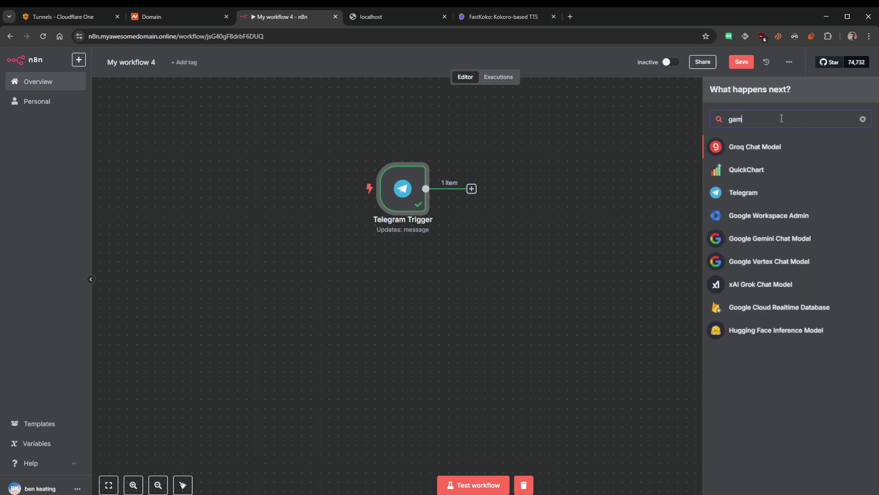
pyautogui.press('BackSpace')
pyautogui.press('BackSpace')
pyautogui.press('BackSpace')
pyautogui.write('gma')
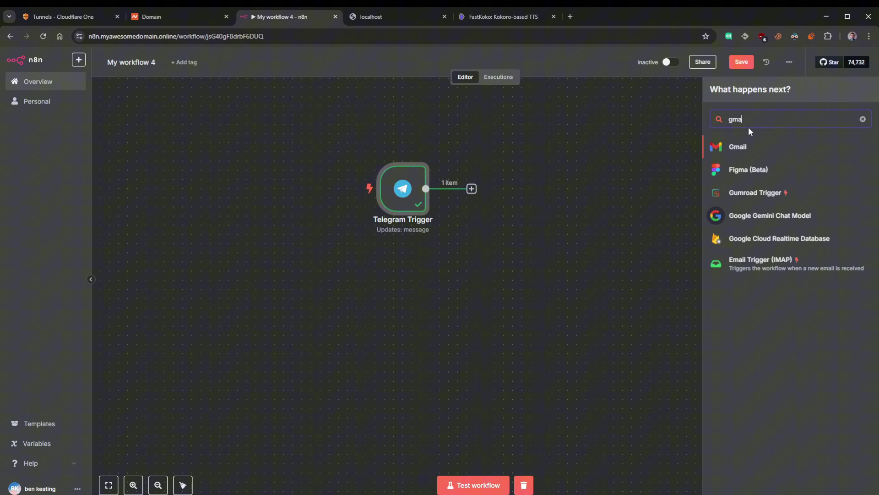
pyautogui.click(739, 147)
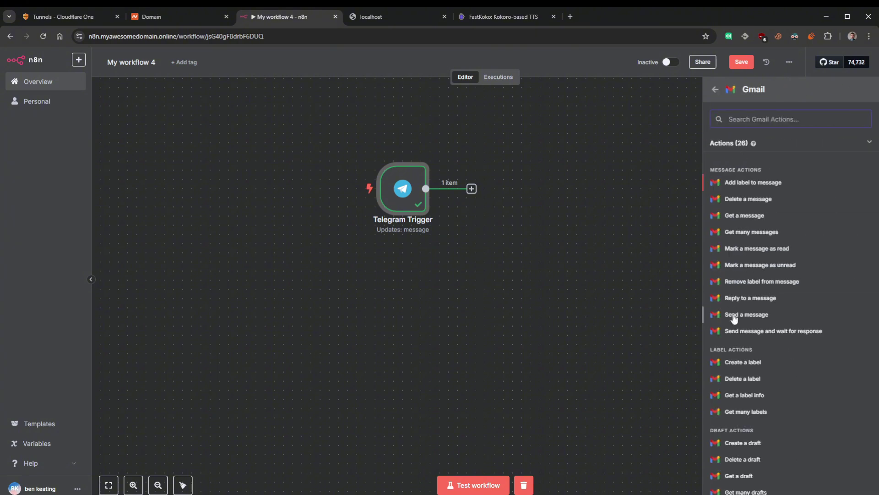
pyautogui.click(745, 216)
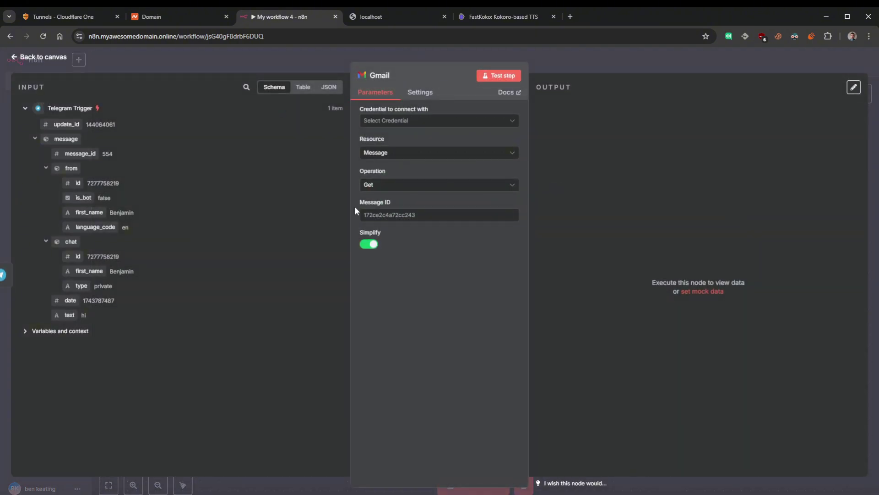
pyautogui.click(441, 122)
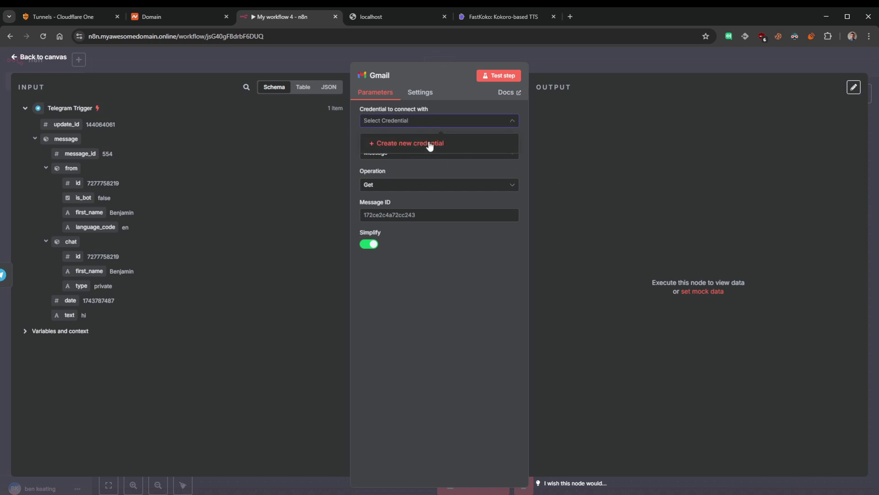
pyautogui.click(409, 144)
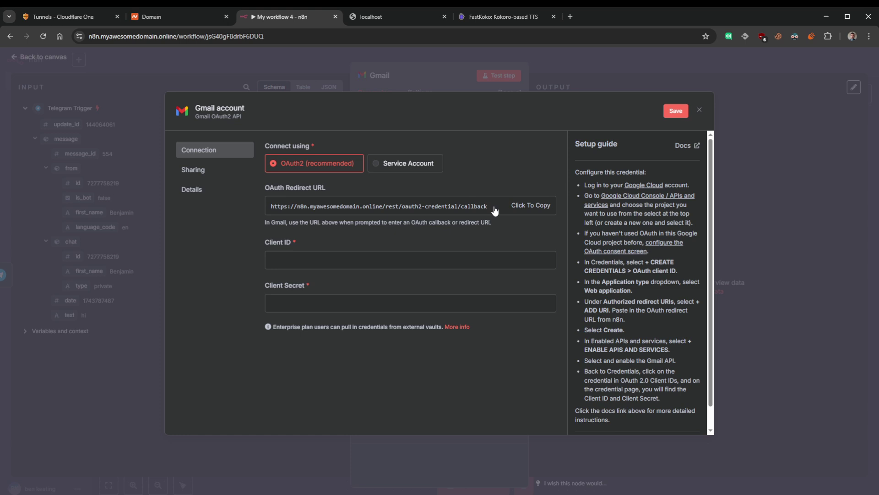
pyautogui.moveTo(491, 206); pyautogui.dragTo(262, 205)
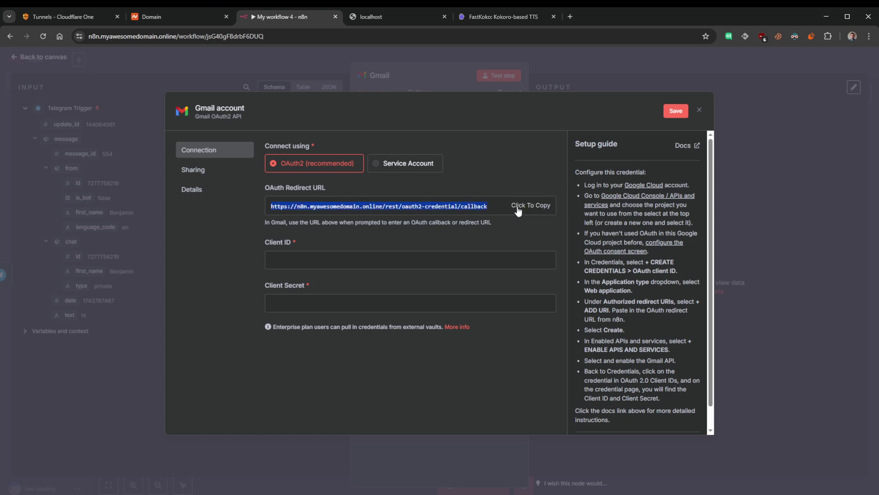
pyautogui.click(475, 210)
pyautogui.click(334, 206)
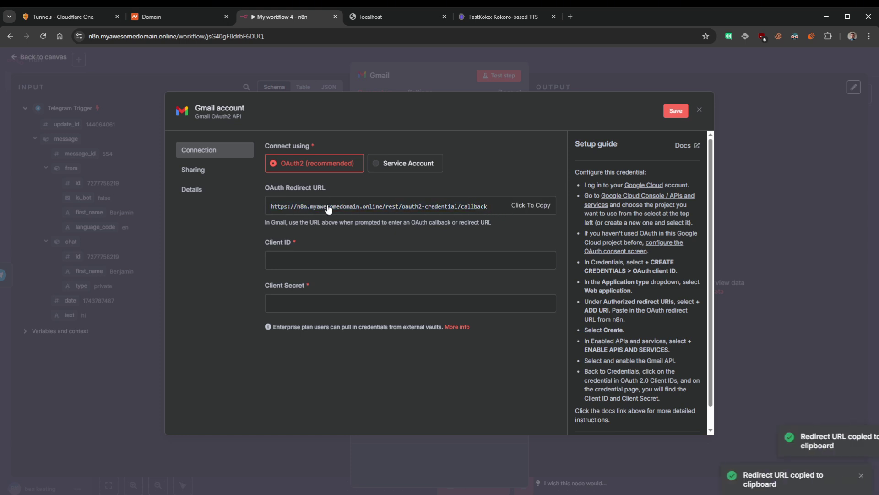
pyautogui.moveTo(487, 210)
pyautogui.mouseDown()
pyautogui.moveTo(254, 205)
pyautogui.moveTo(483, 212)
pyautogui.mouseUp()
pyautogui.click(288, 214)
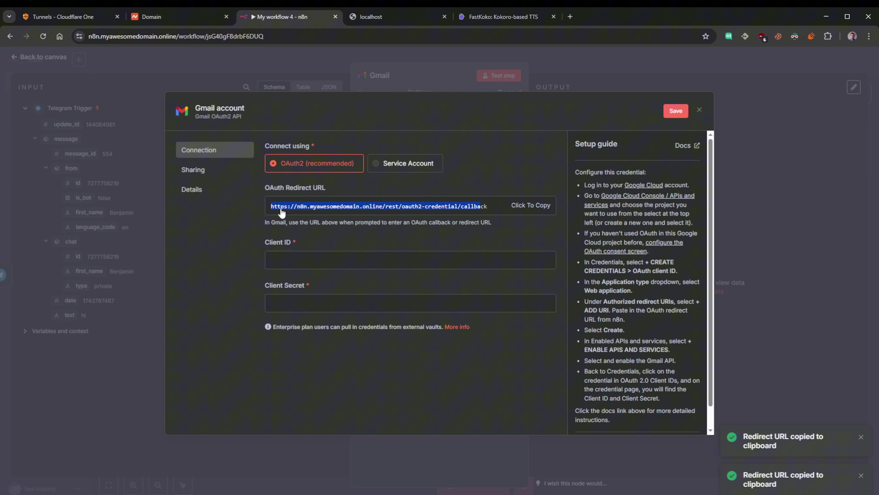
pyautogui.click(493, 210)
pyautogui.moveTo(271, 206); pyautogui.dragTo(488, 207)
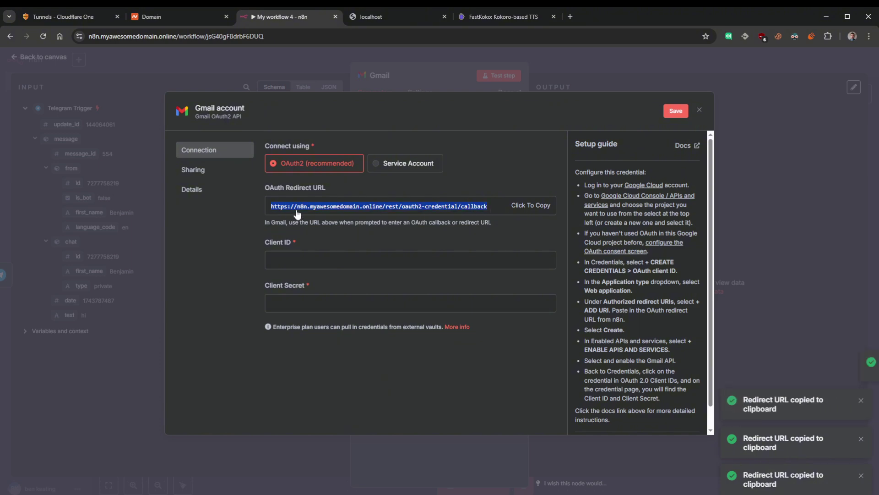
# - Close the unsaved Gmail credential dialog without connecting an account
pyautogui.click(699, 110)
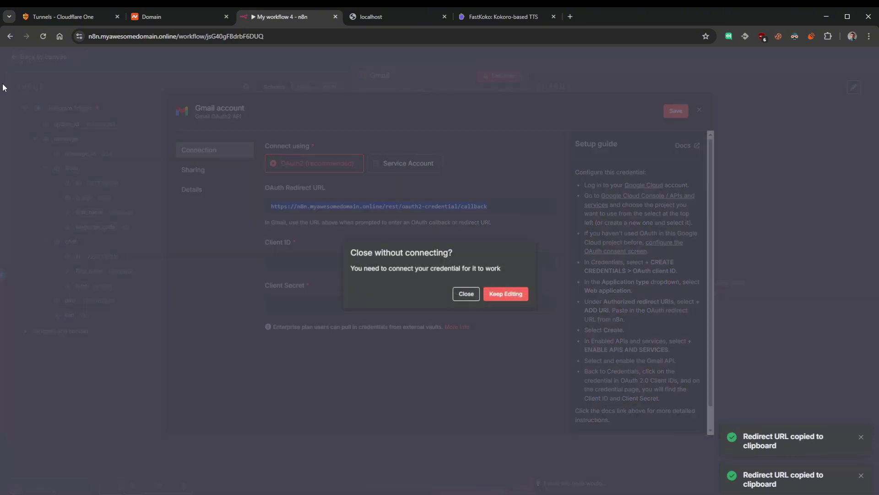
pyautogui.click(507, 292)
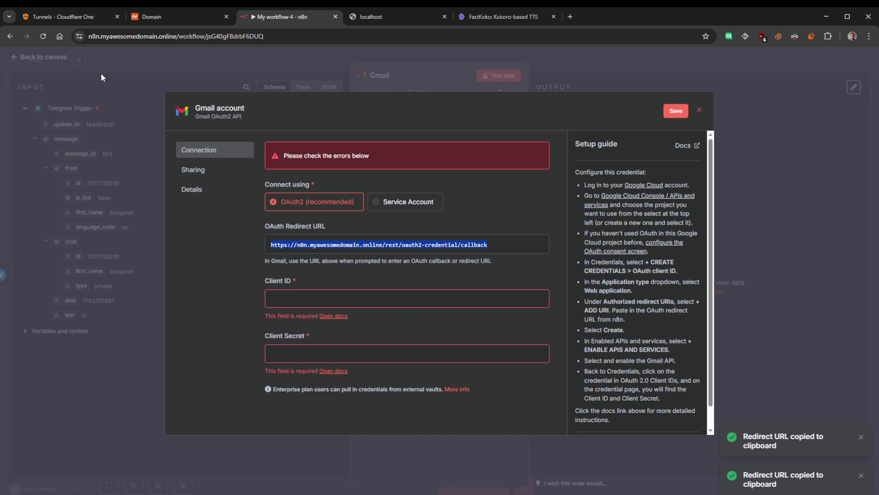
pyautogui.click(699, 110)
pyautogui.click(503, 294)
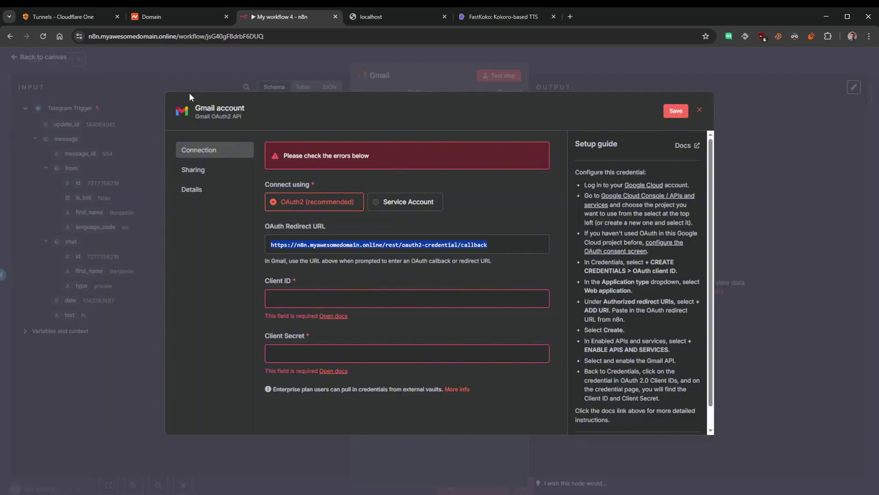
pyautogui.click(36, 60)
pyautogui.click(487, 295)
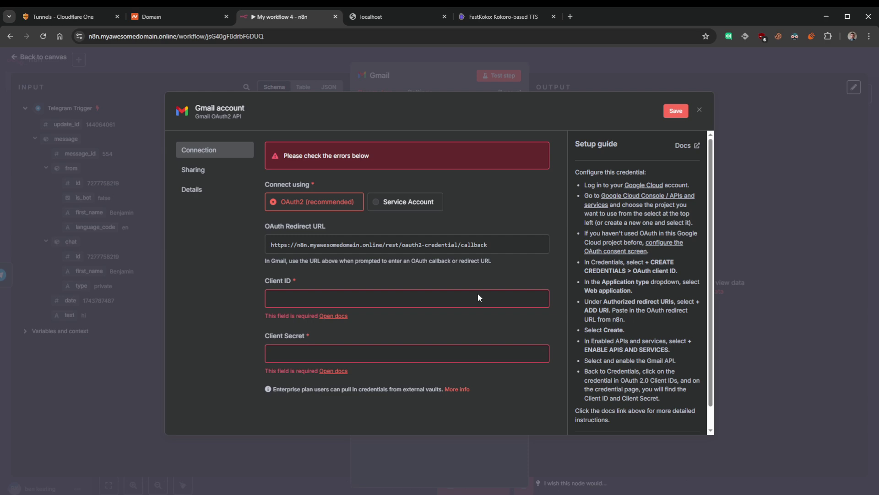
pyautogui.click(699, 109)
pyautogui.click(466, 294)
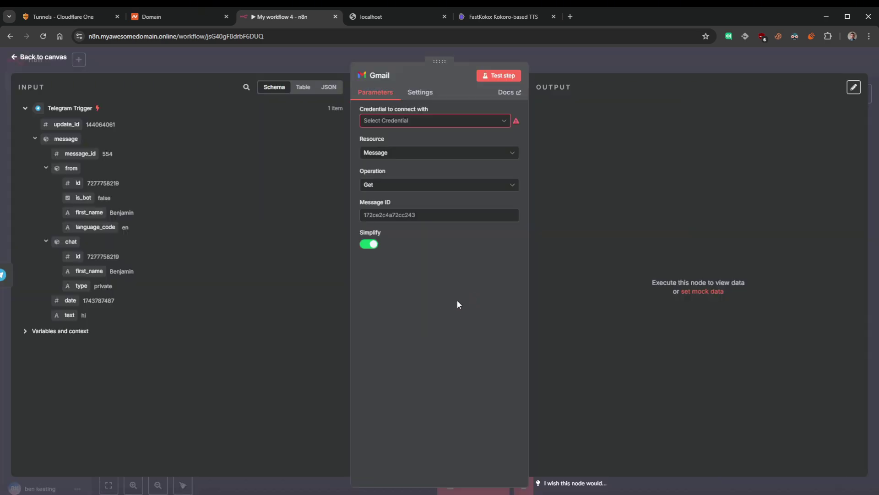
# - Drag the Telegram Trigger and Gmail nodes close together on the canvas, then return to Docker Desktop
pyautogui.click(23, 56)
pyautogui.moveTo(416, 193); pyautogui.dragTo(315, 192)
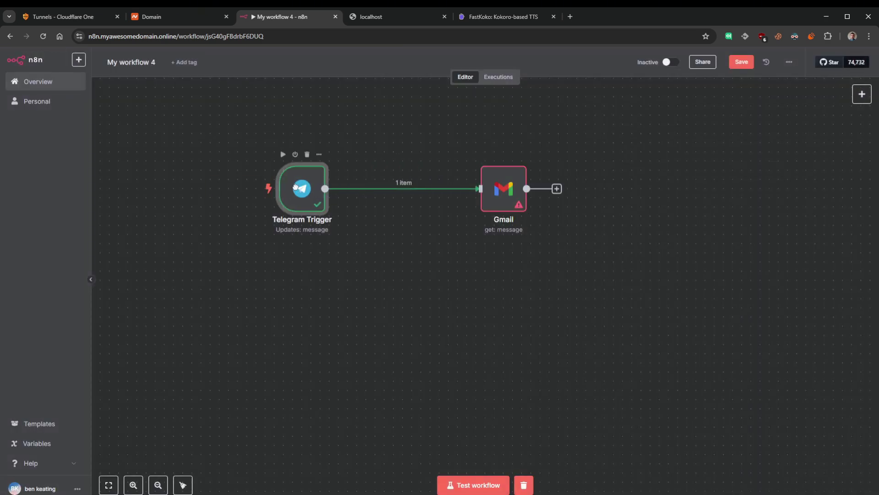
pyautogui.moveTo(506, 195); pyautogui.dragTo(479, 194)
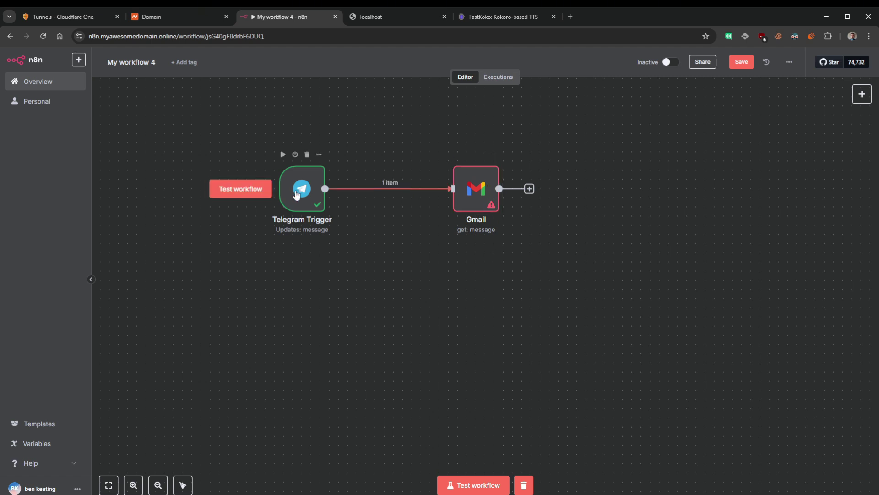
pyautogui.moveTo(302, 193); pyautogui.dragTo(238, 193)
pyautogui.moveTo(491, 185)
pyautogui.mouseDown()
pyautogui.moveTo(509, 185)
pyautogui.moveTo(474, 189)
pyautogui.mouseUp()
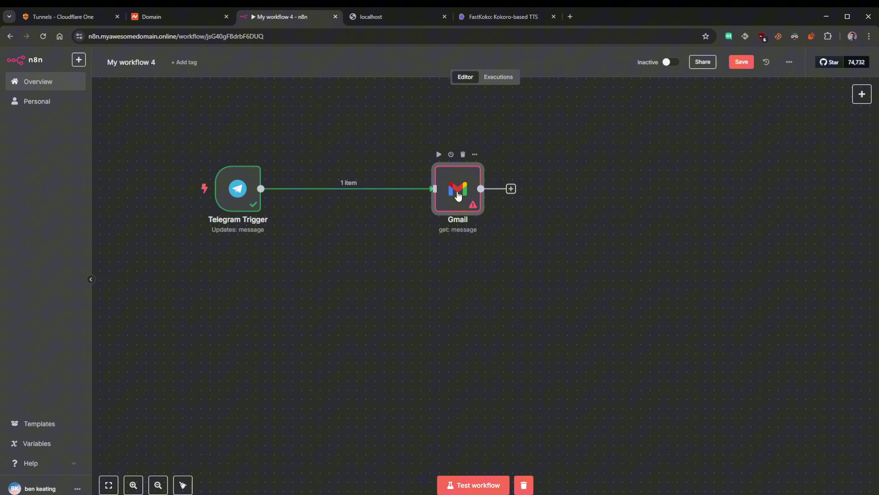
pyautogui.moveTo(168, 133); pyautogui.dragTo(299, 277)
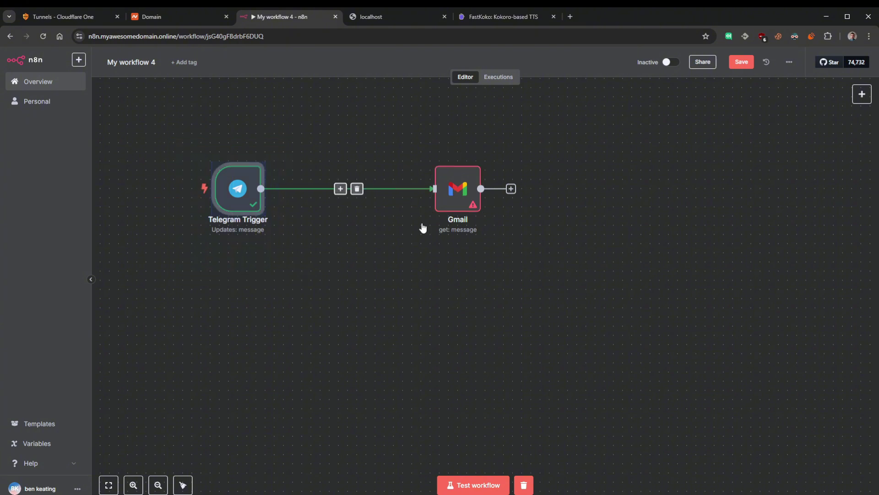
pyautogui.moveTo(461, 183); pyautogui.dragTo(456, 182)
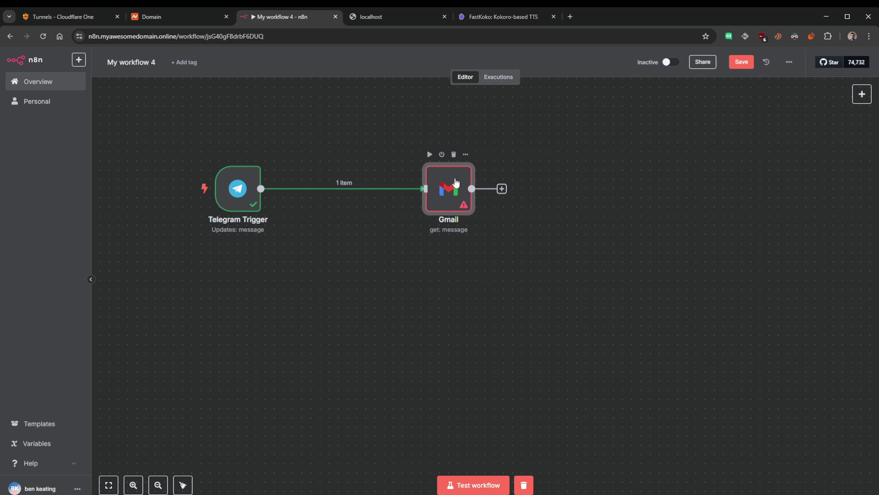
pyautogui.moveTo(450, 171); pyautogui.dragTo(402, 192)
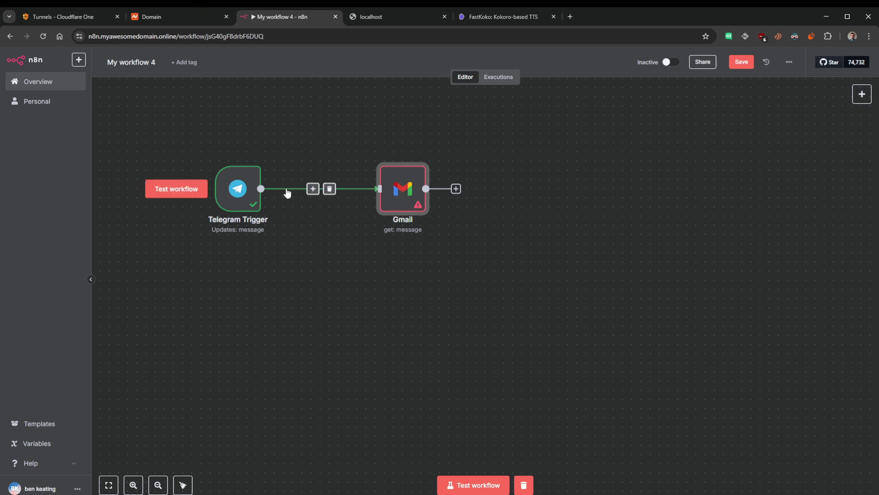
pyautogui.moveTo(170, 129); pyautogui.dragTo(475, 300)
pyautogui.click(279, 316)
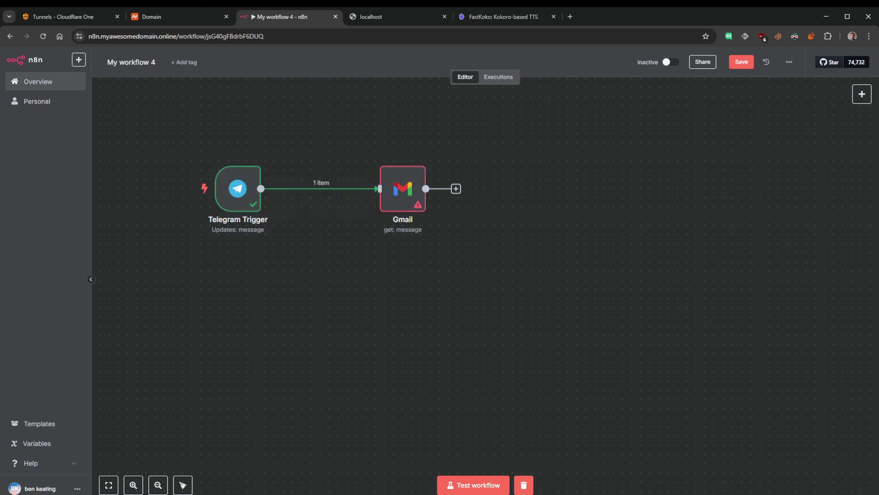
pyautogui.hotkey('alt', 'Tab')
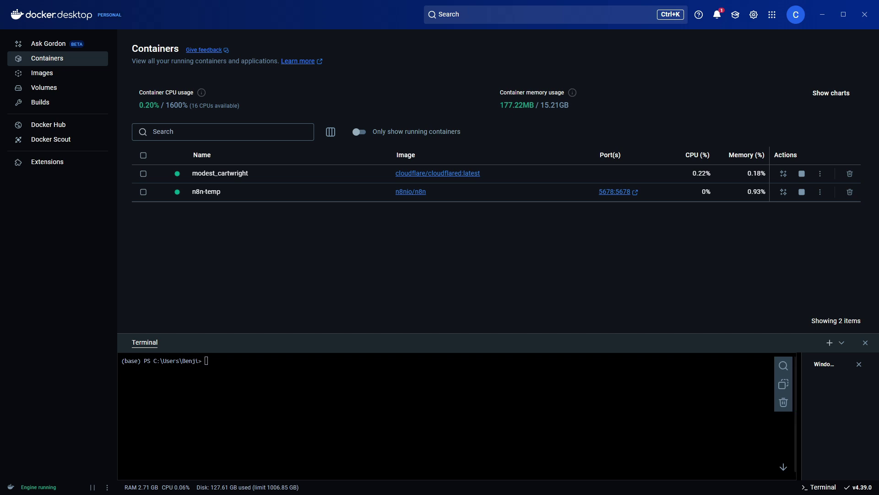
# - Paste and run the docker run --gpus all -p 8880:8880 command to start the kokoro-tts container
pyautogui.rightClick(328, 360)
pyautogui.click(362, 387)
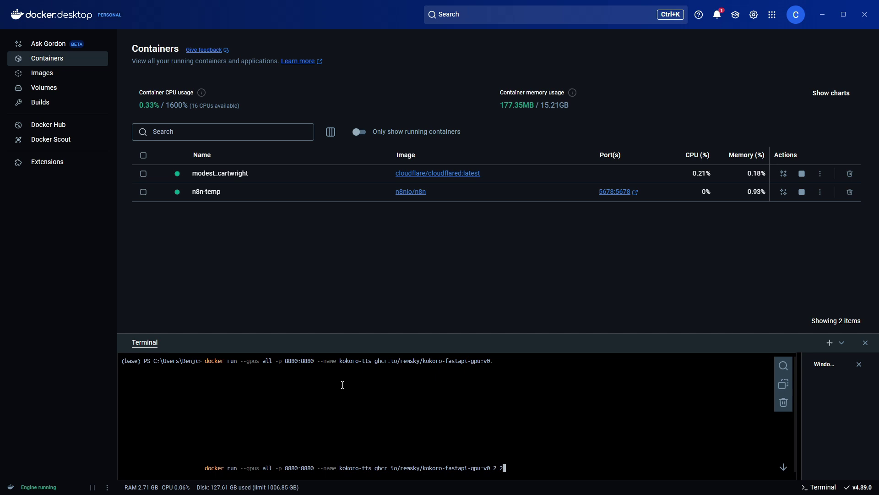
pyautogui.moveTo(205, 359); pyautogui.dragTo(519, 358)
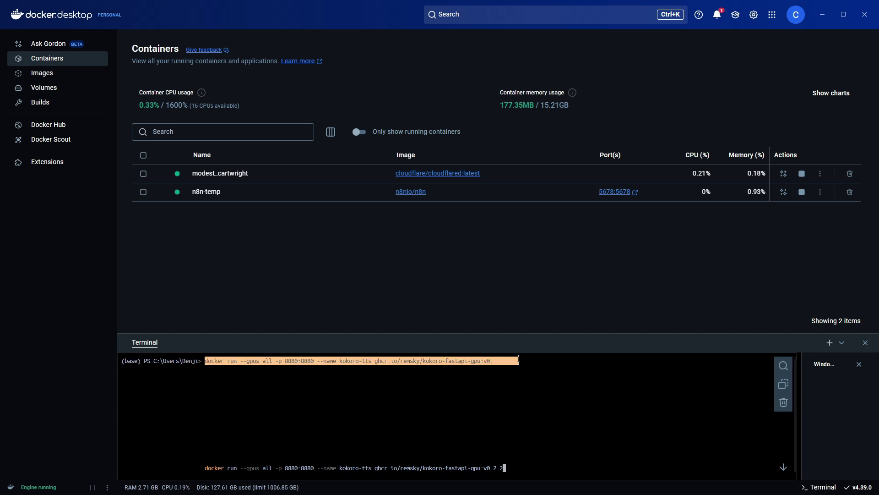
pyautogui.click(303, 368)
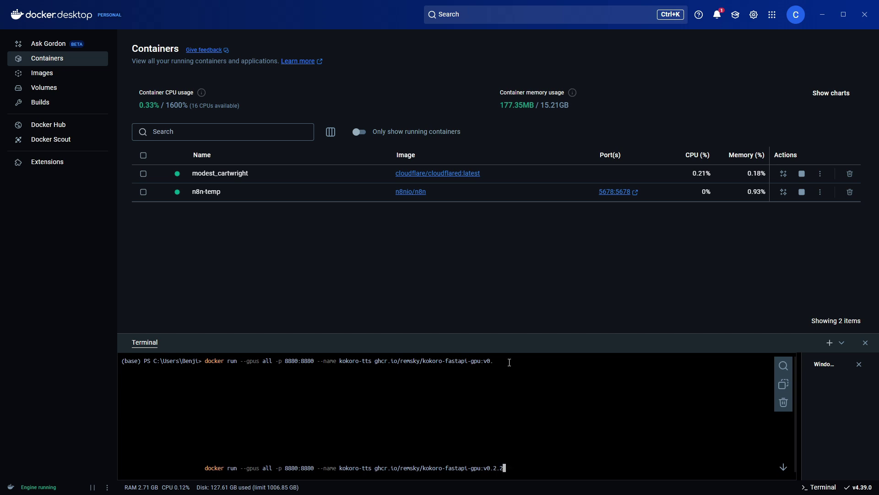
pyautogui.press('Return')
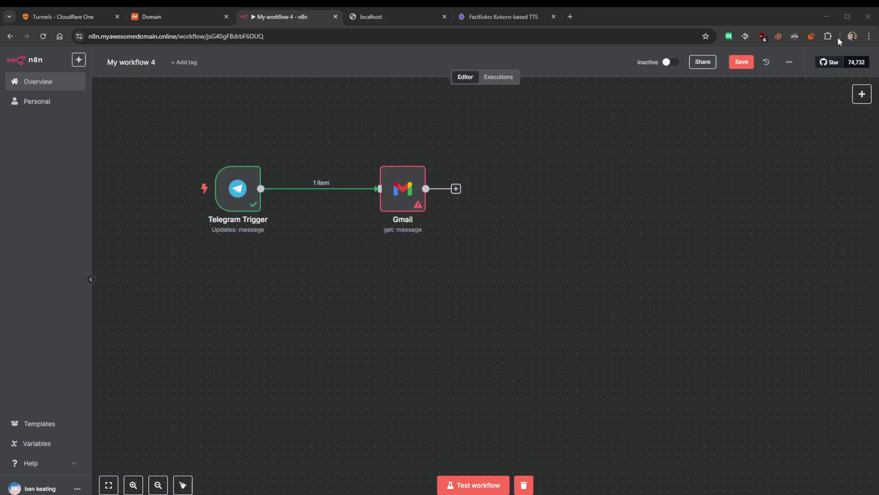
# - Edit the mynetwork tunnel to list its public hostnames, including n8n.myawesomedomain.online
pyautogui.click(57, 19)
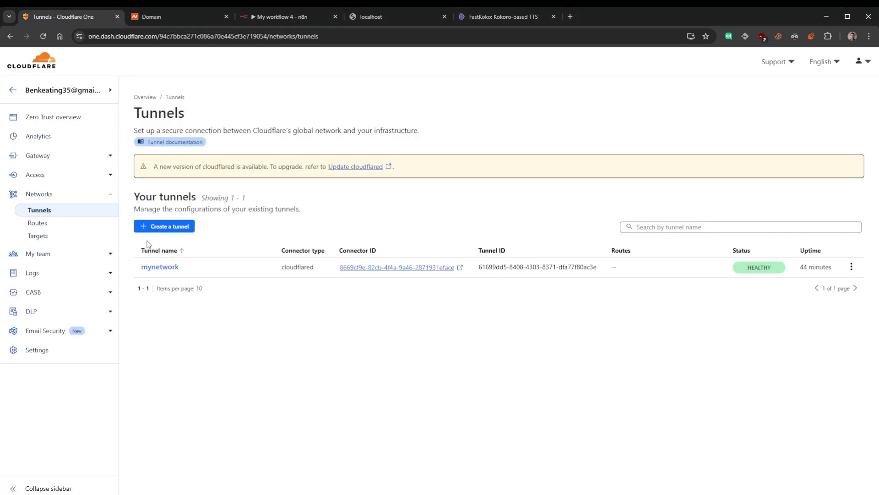
pyautogui.click(160, 267)
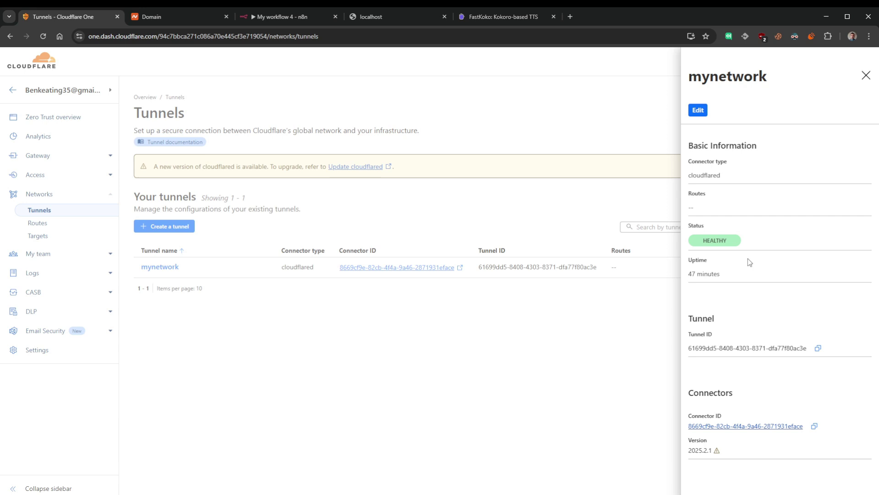
pyautogui.click(545, 386)
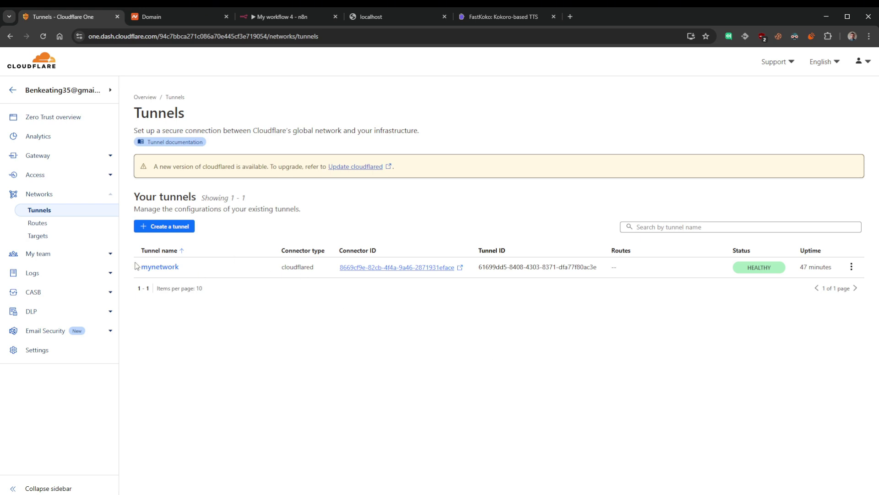
pyautogui.click(159, 269)
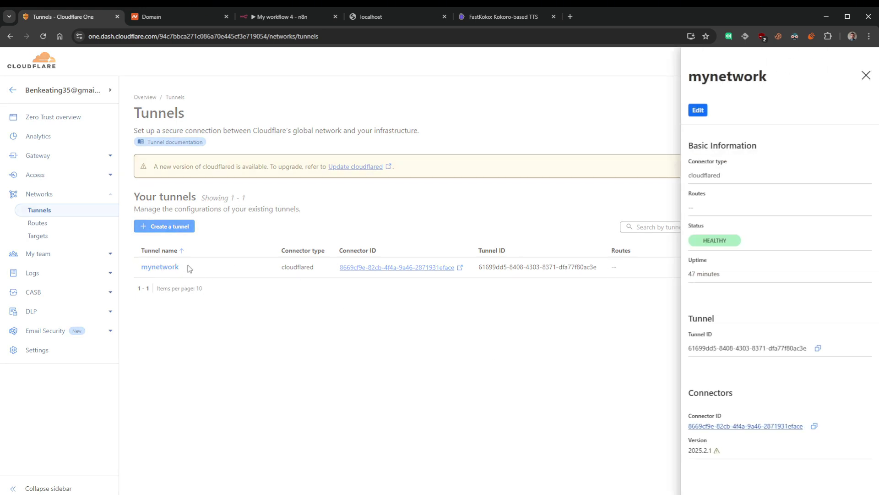
pyautogui.click(183, 343)
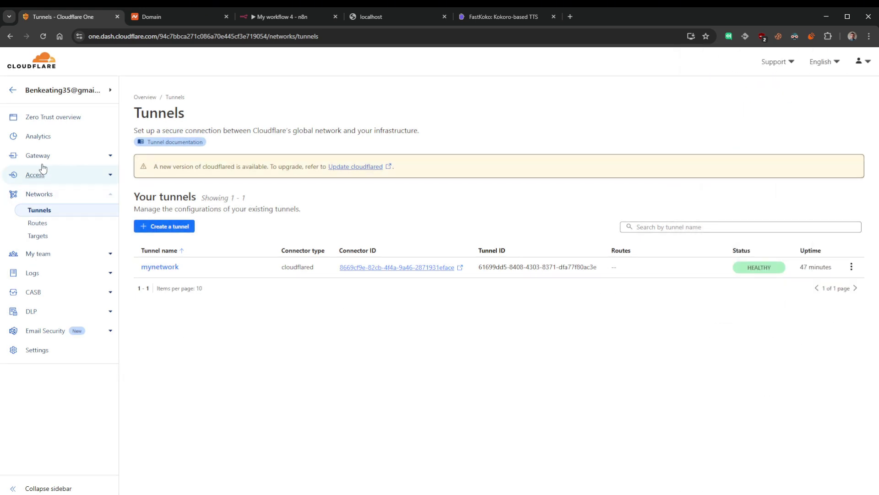
pyautogui.click(160, 267)
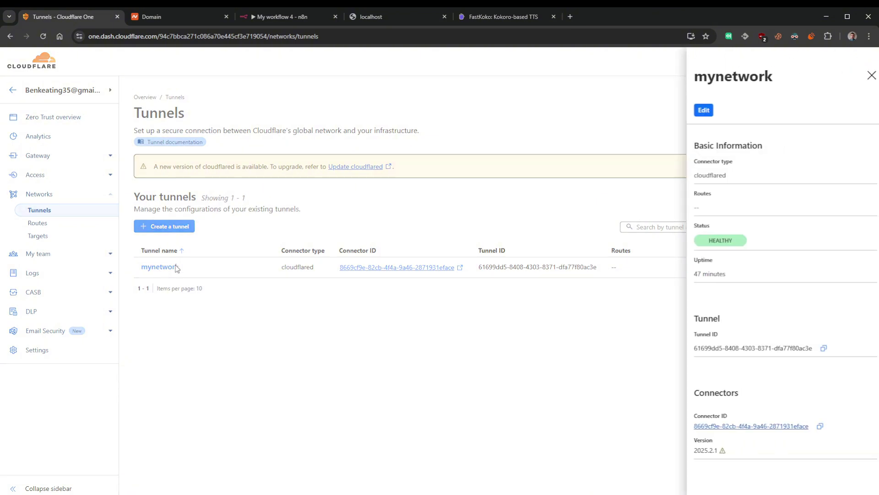
pyautogui.click(698, 111)
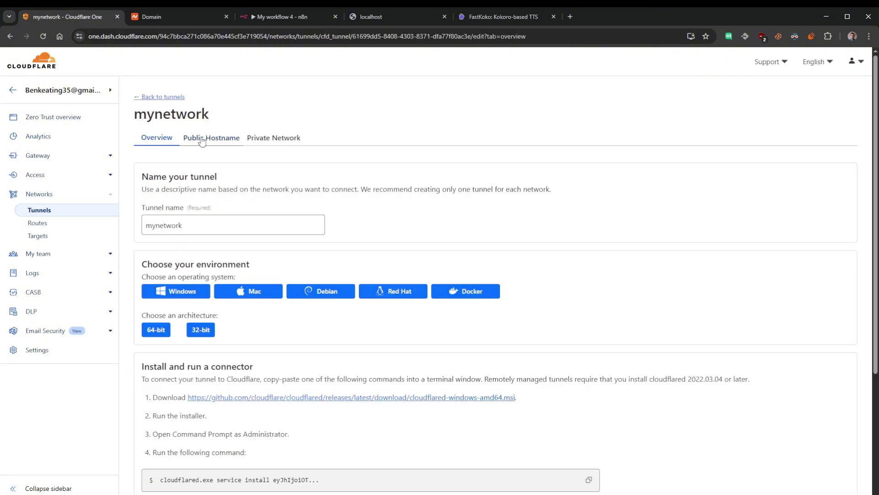
pyautogui.click(199, 139)
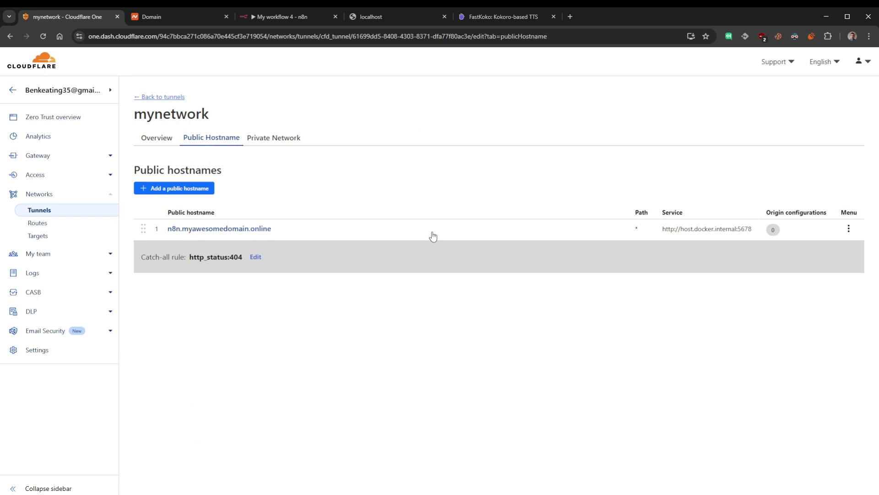
# - Add a new public hostname with subdomain tts on myawesomedomain.online
pyautogui.click(189, 191)
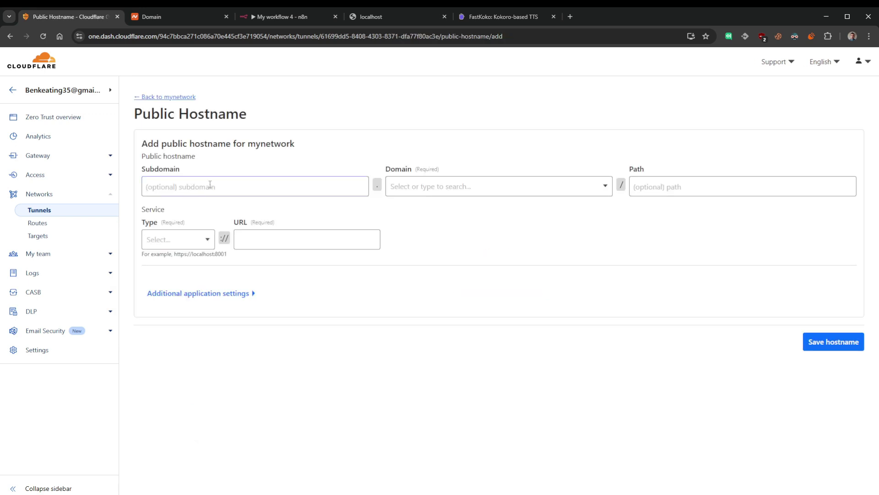
pyautogui.click(208, 187)
pyautogui.write('TT')
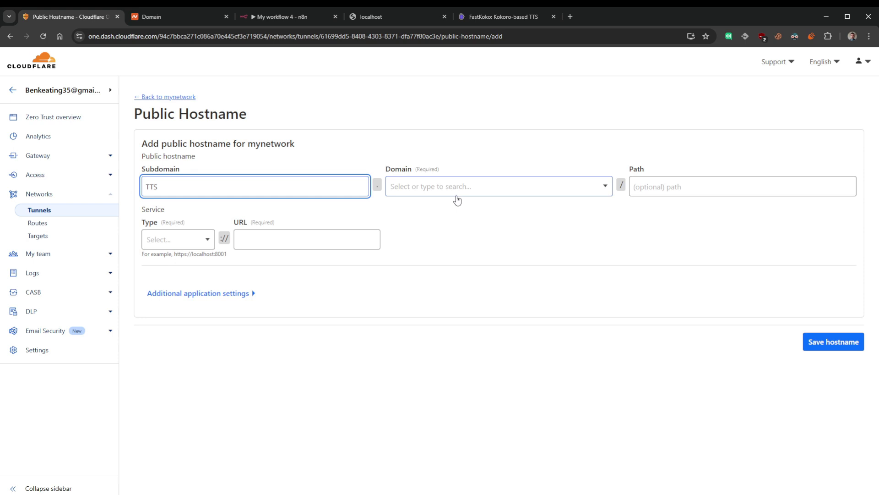
pyautogui.write('S')
pyautogui.hotkey('ctrl', 'a')
pyautogui.write('tts')
pyautogui.click(440, 186)
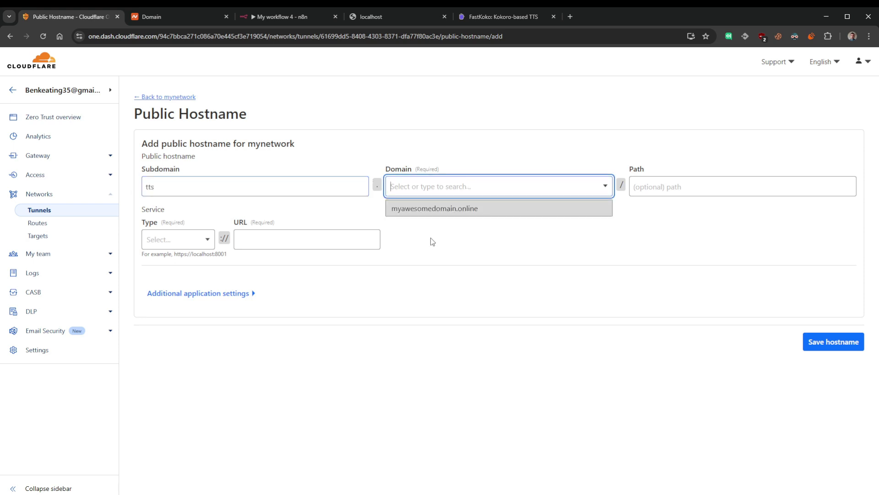
pyautogui.click(435, 208)
# - Route the tts hostname over HTTP to host.docker.internal:8880 and save it
pyautogui.click(206, 271)
pyautogui.click(173, 312)
pyautogui.click(277, 270)
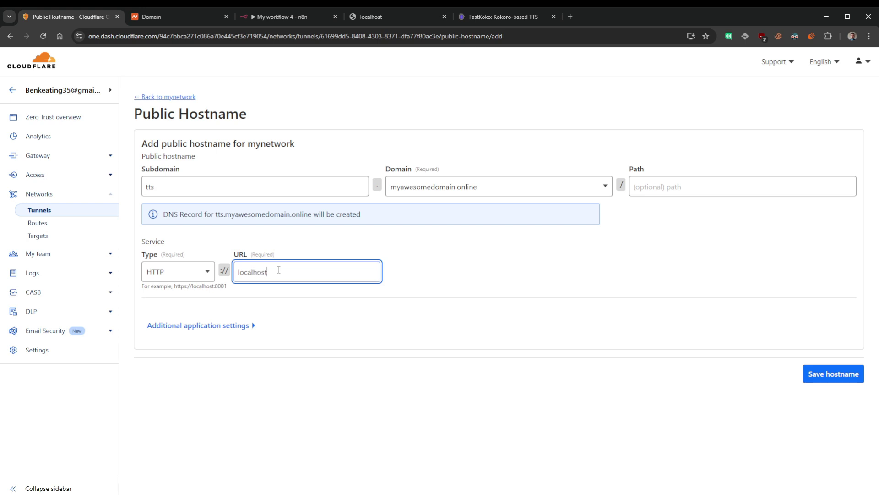
pyautogui.write('1234')
pyautogui.hotkey('ctrl', 'a')
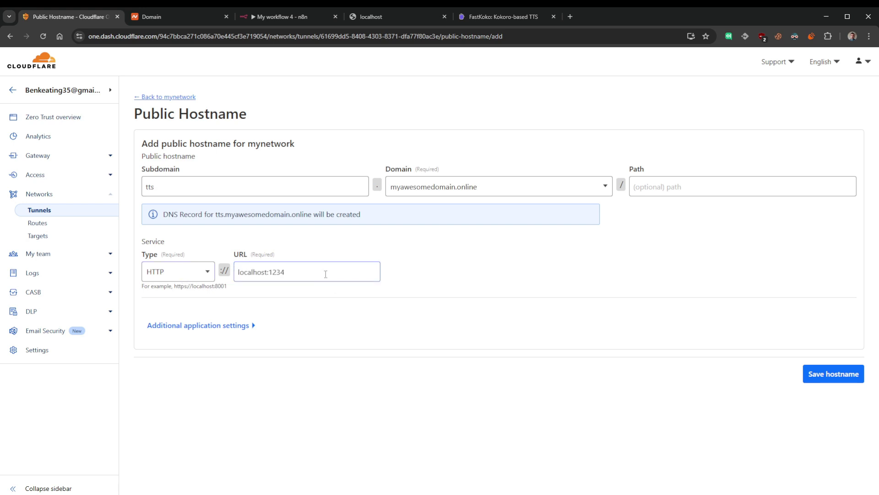
pyautogui.write('host.')
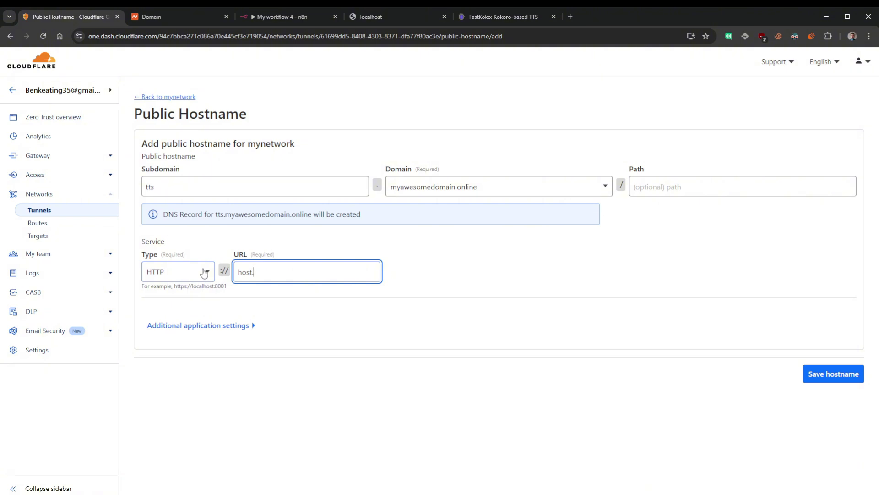
pyautogui.write('docker.internal:8880')
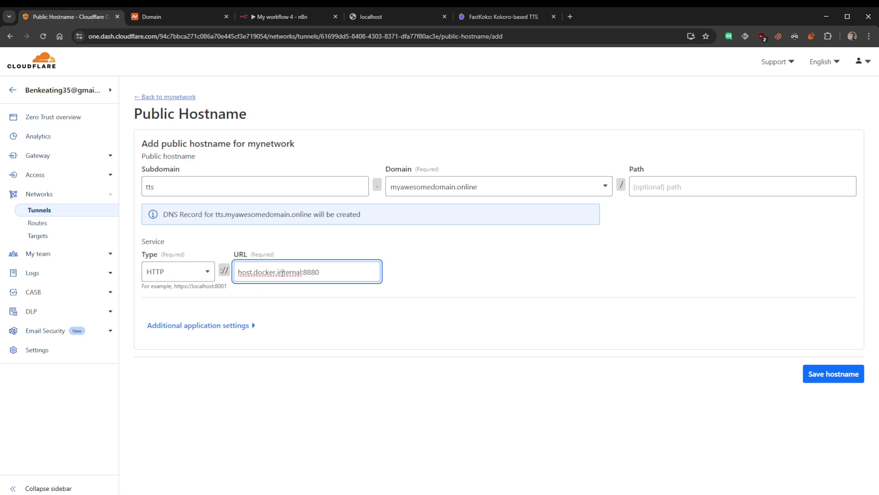
pyautogui.click(831, 378)
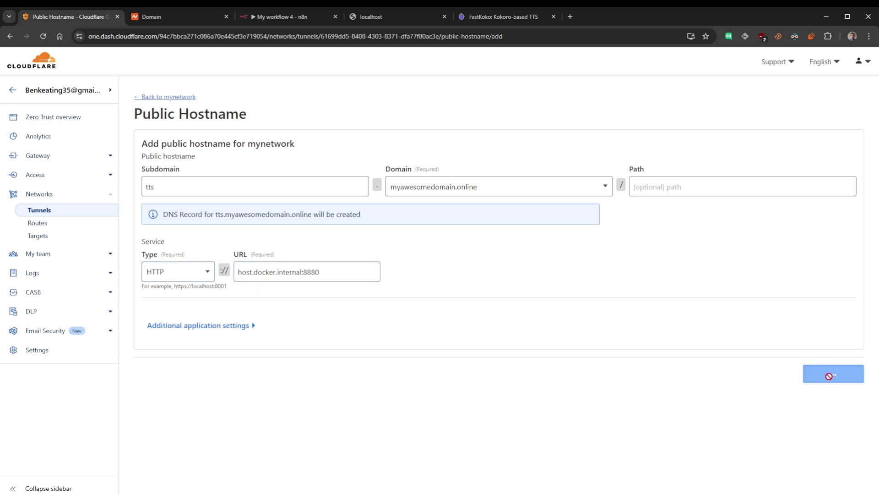
pyautogui.moveTo(781, 111); pyautogui.dragTo(698, 111)
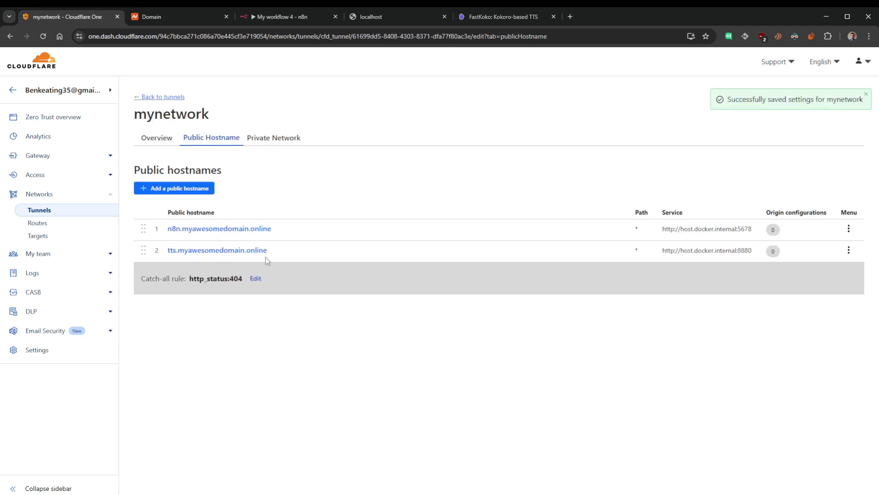
# - Check that the FastKoko page loads at tts.myawesomedomain.online/web through the tunnel
pyautogui.click(202, 251)
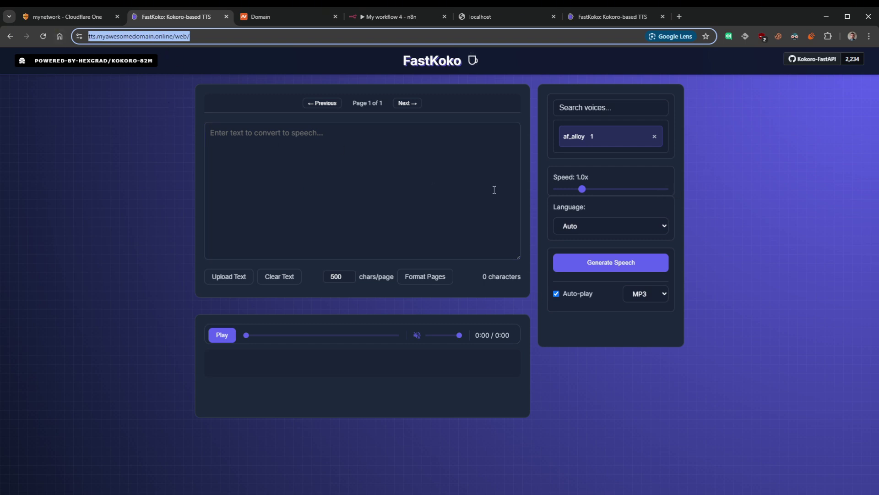
pyautogui.click(94, 18)
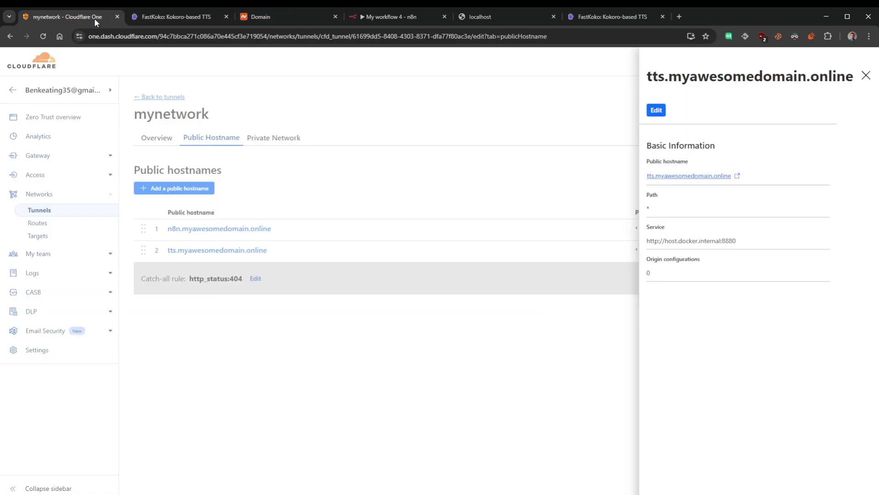
pyautogui.click(160, 16)
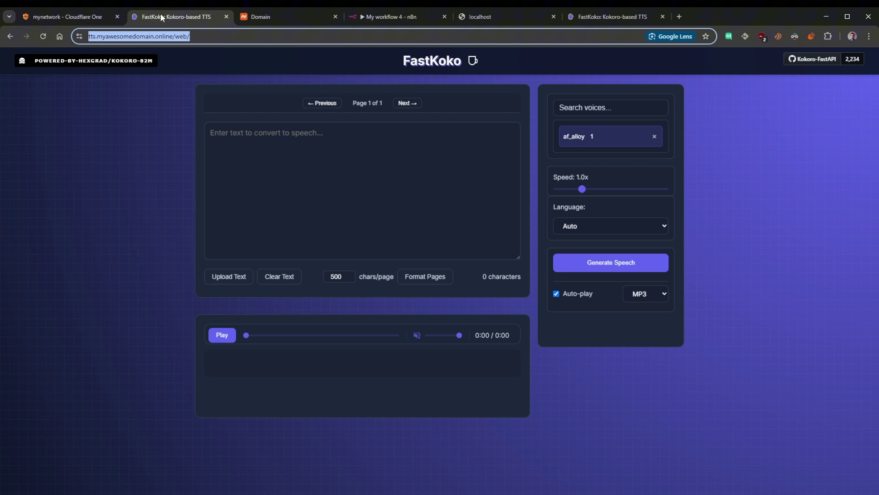